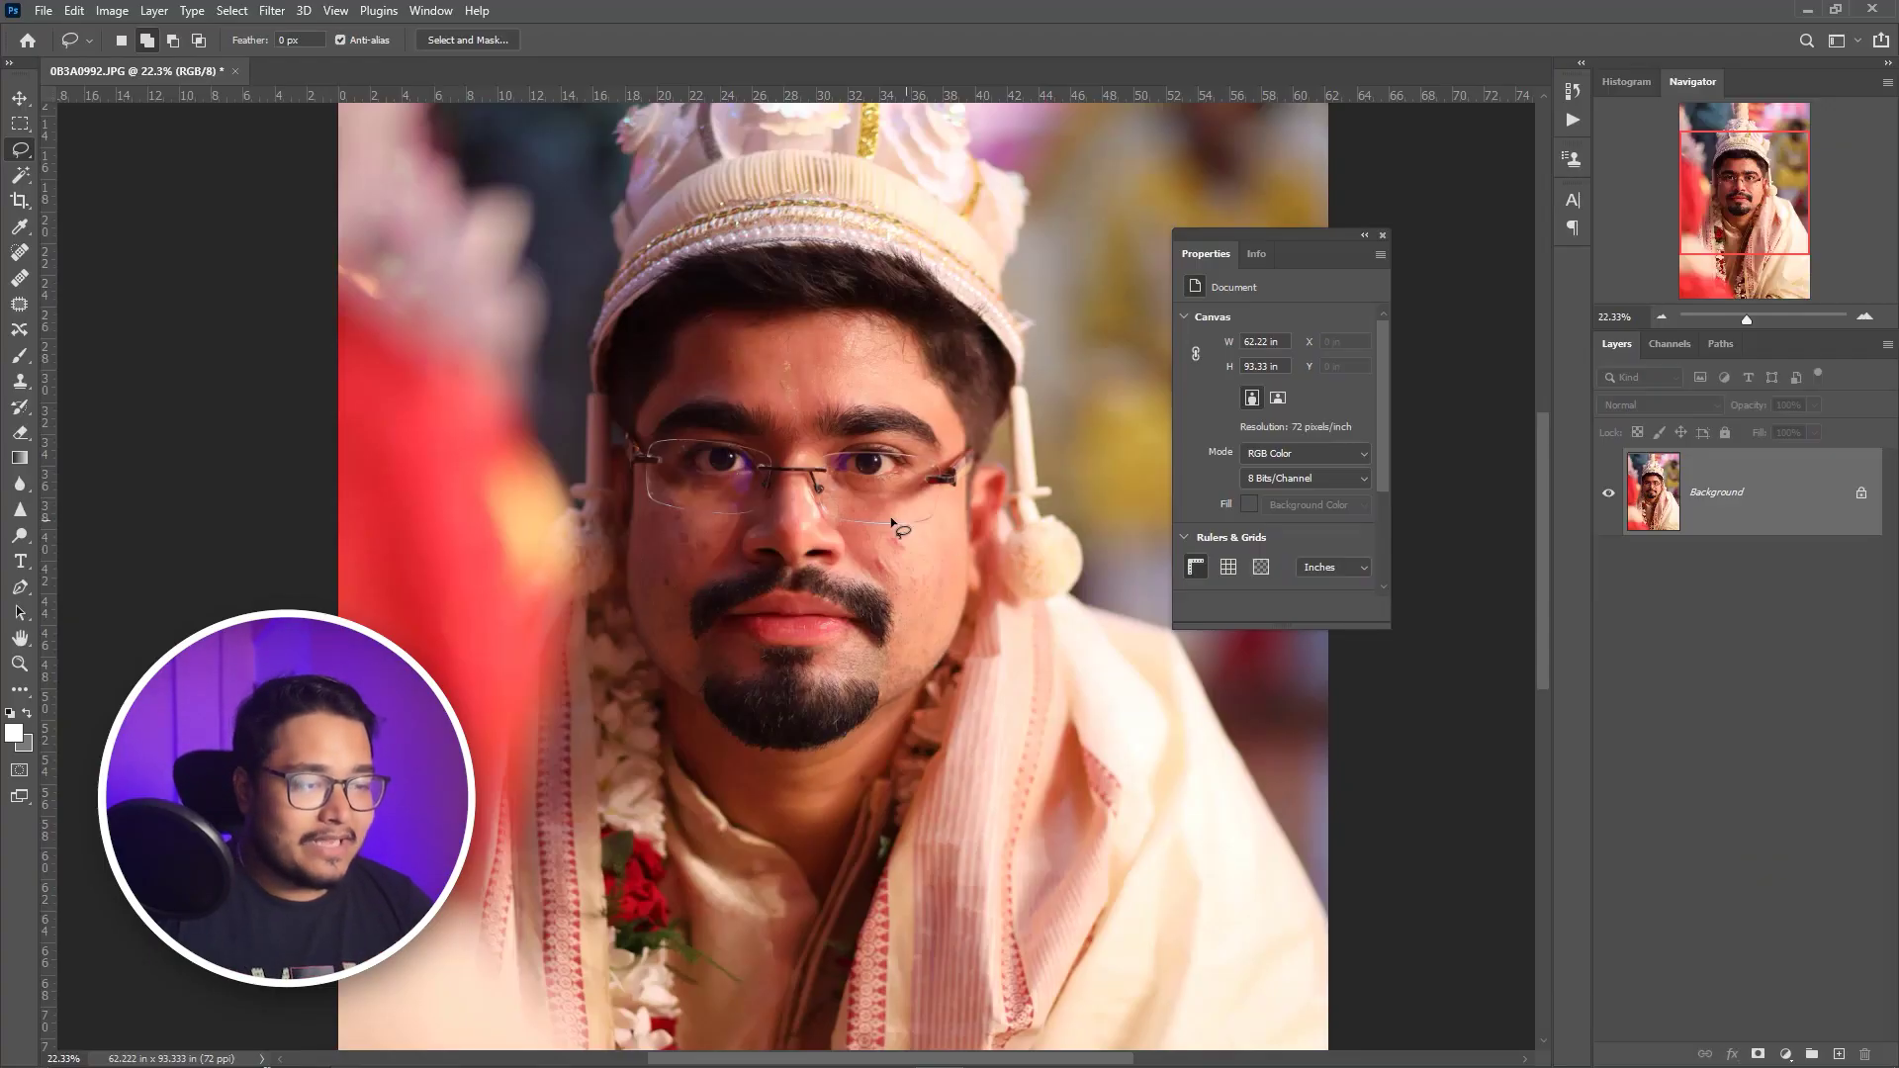
Close the document details Properties panel to clear the view for tracing the face
{"action": "left_click", "coordinate": [1382, 234]}
{"action": "scroll", "coordinate": [888, 473], "scroll_direction": "down", "scroll_amount": 3}
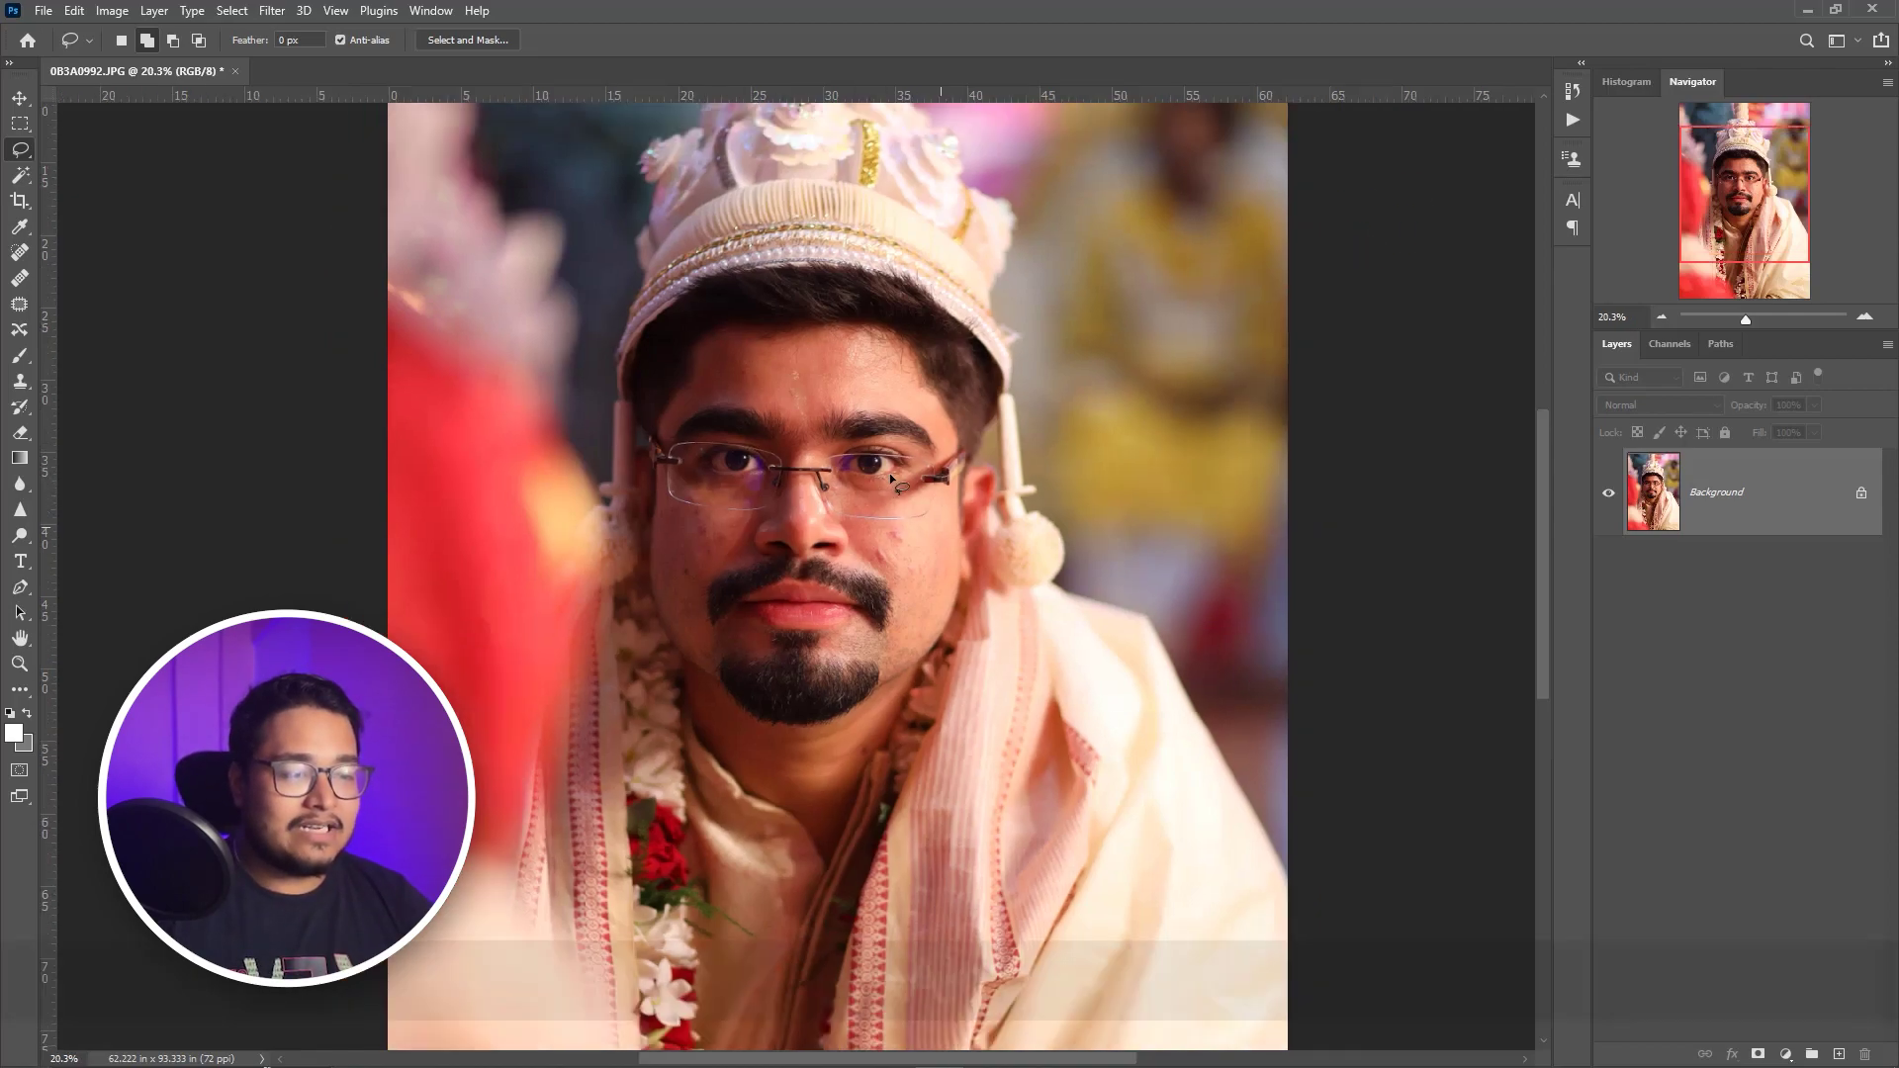
{"action": "scroll", "coordinate": [794, 362], "scroll_direction": "up", "scroll_amount": 3}
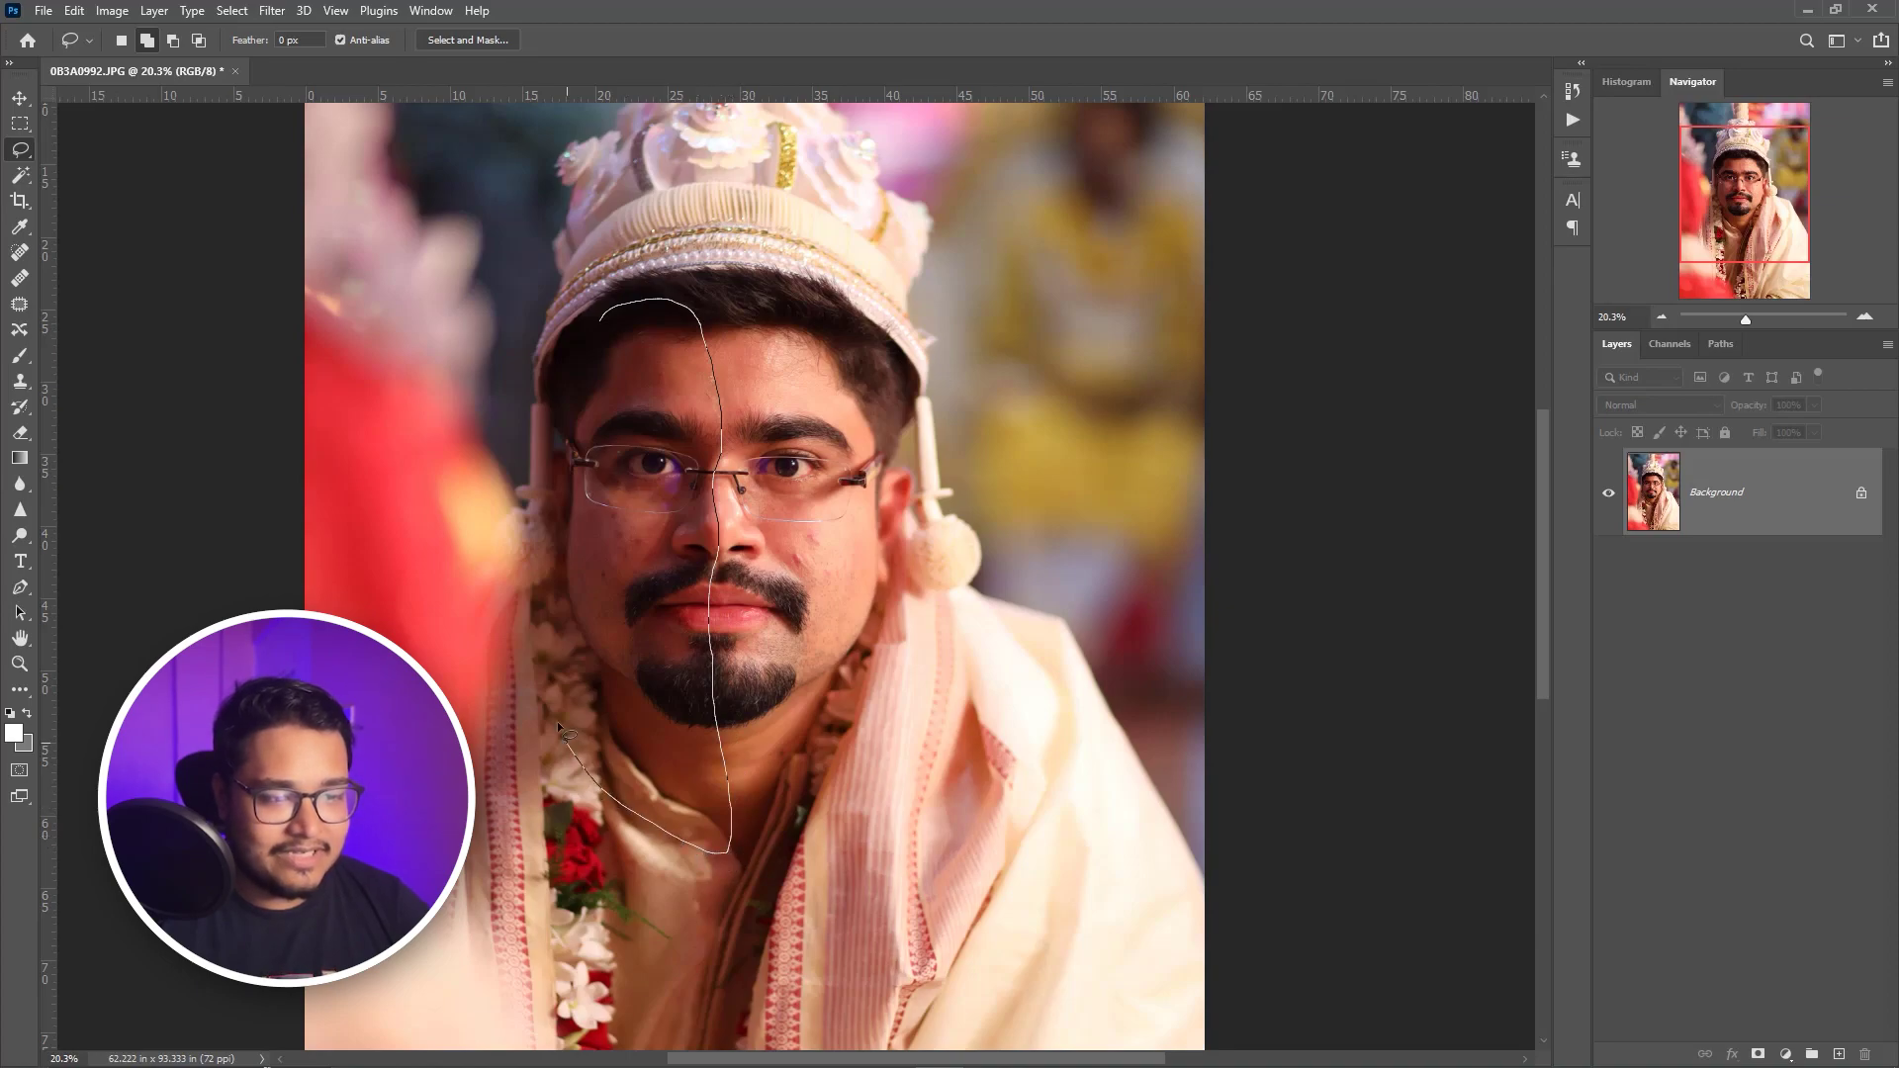
Close the lasso around the face's left half and add a Levels adjustment layer masked to it
{"action": "left_click_drag", "start_coordinate": [579, 324], "coordinate": [583, 321]}
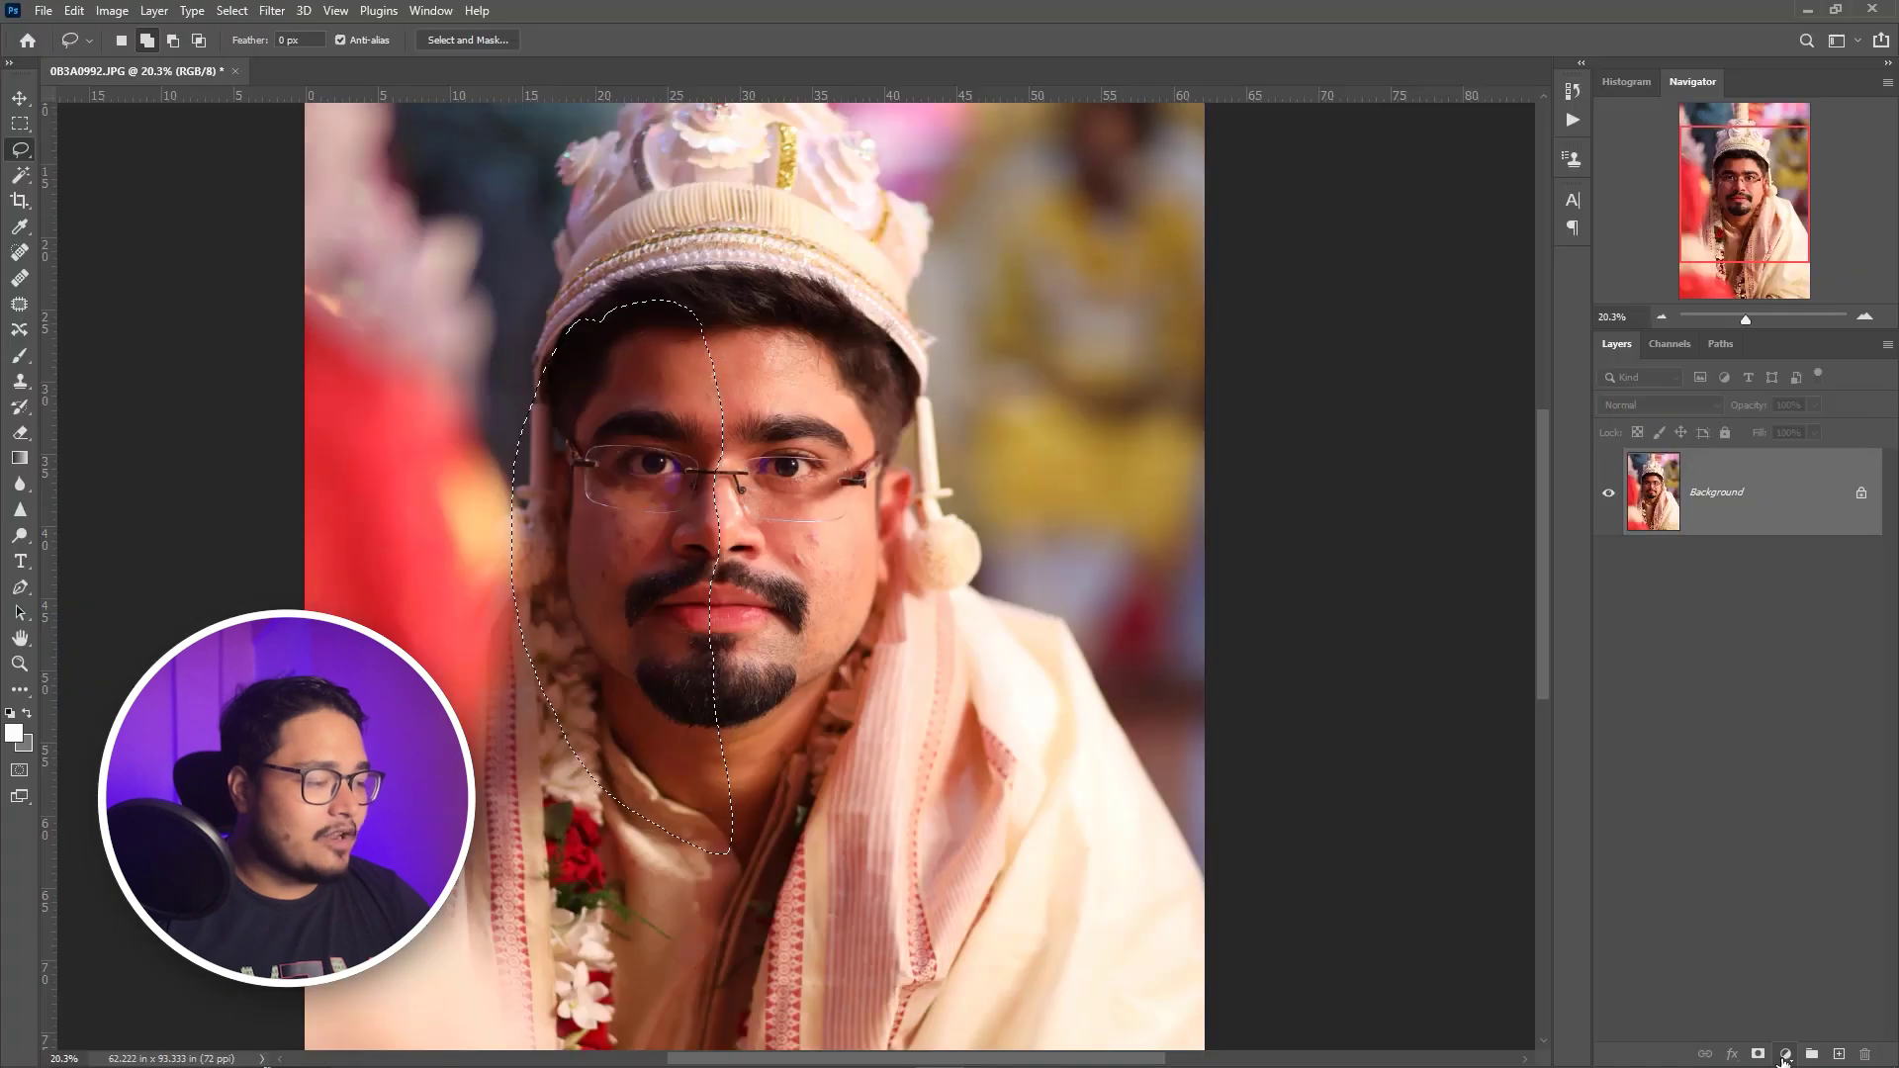
{"action": "left_click", "coordinate": [1785, 1054]}
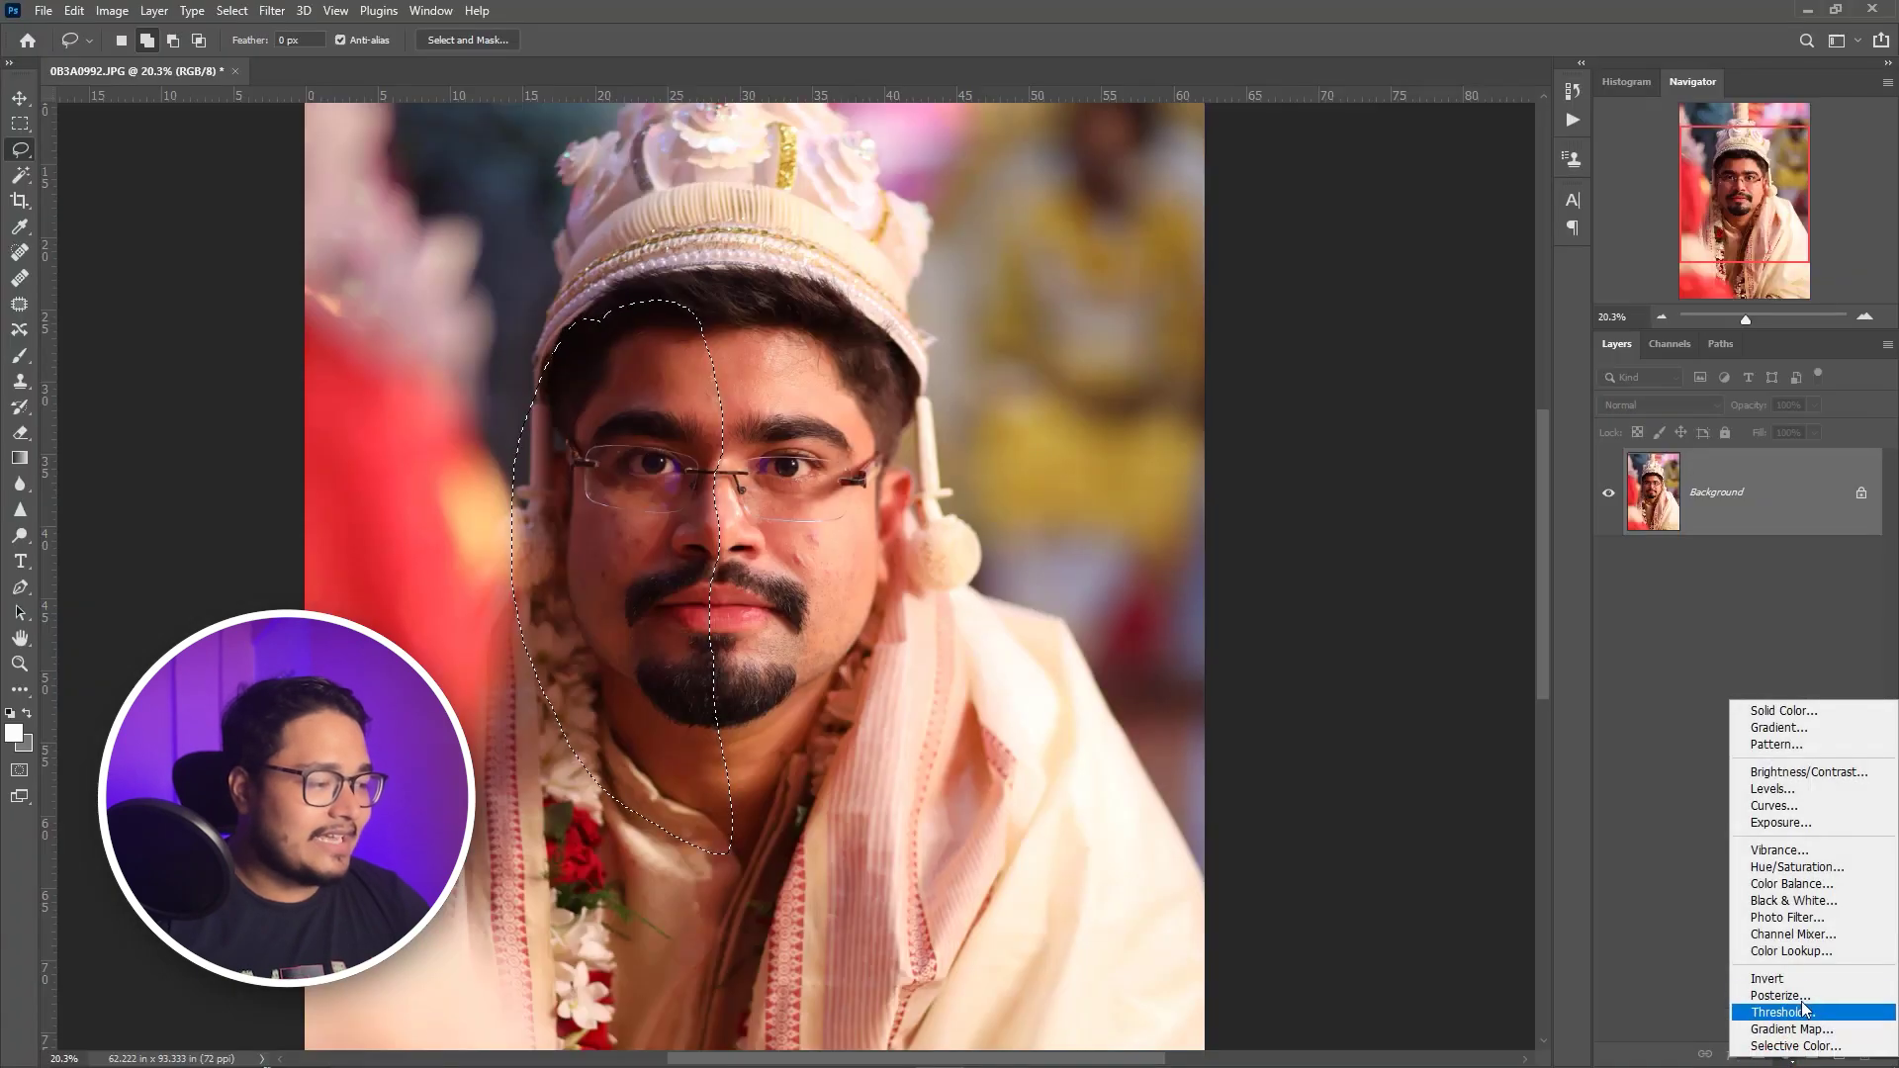
{"action": "left_click", "coordinate": [1775, 788]}
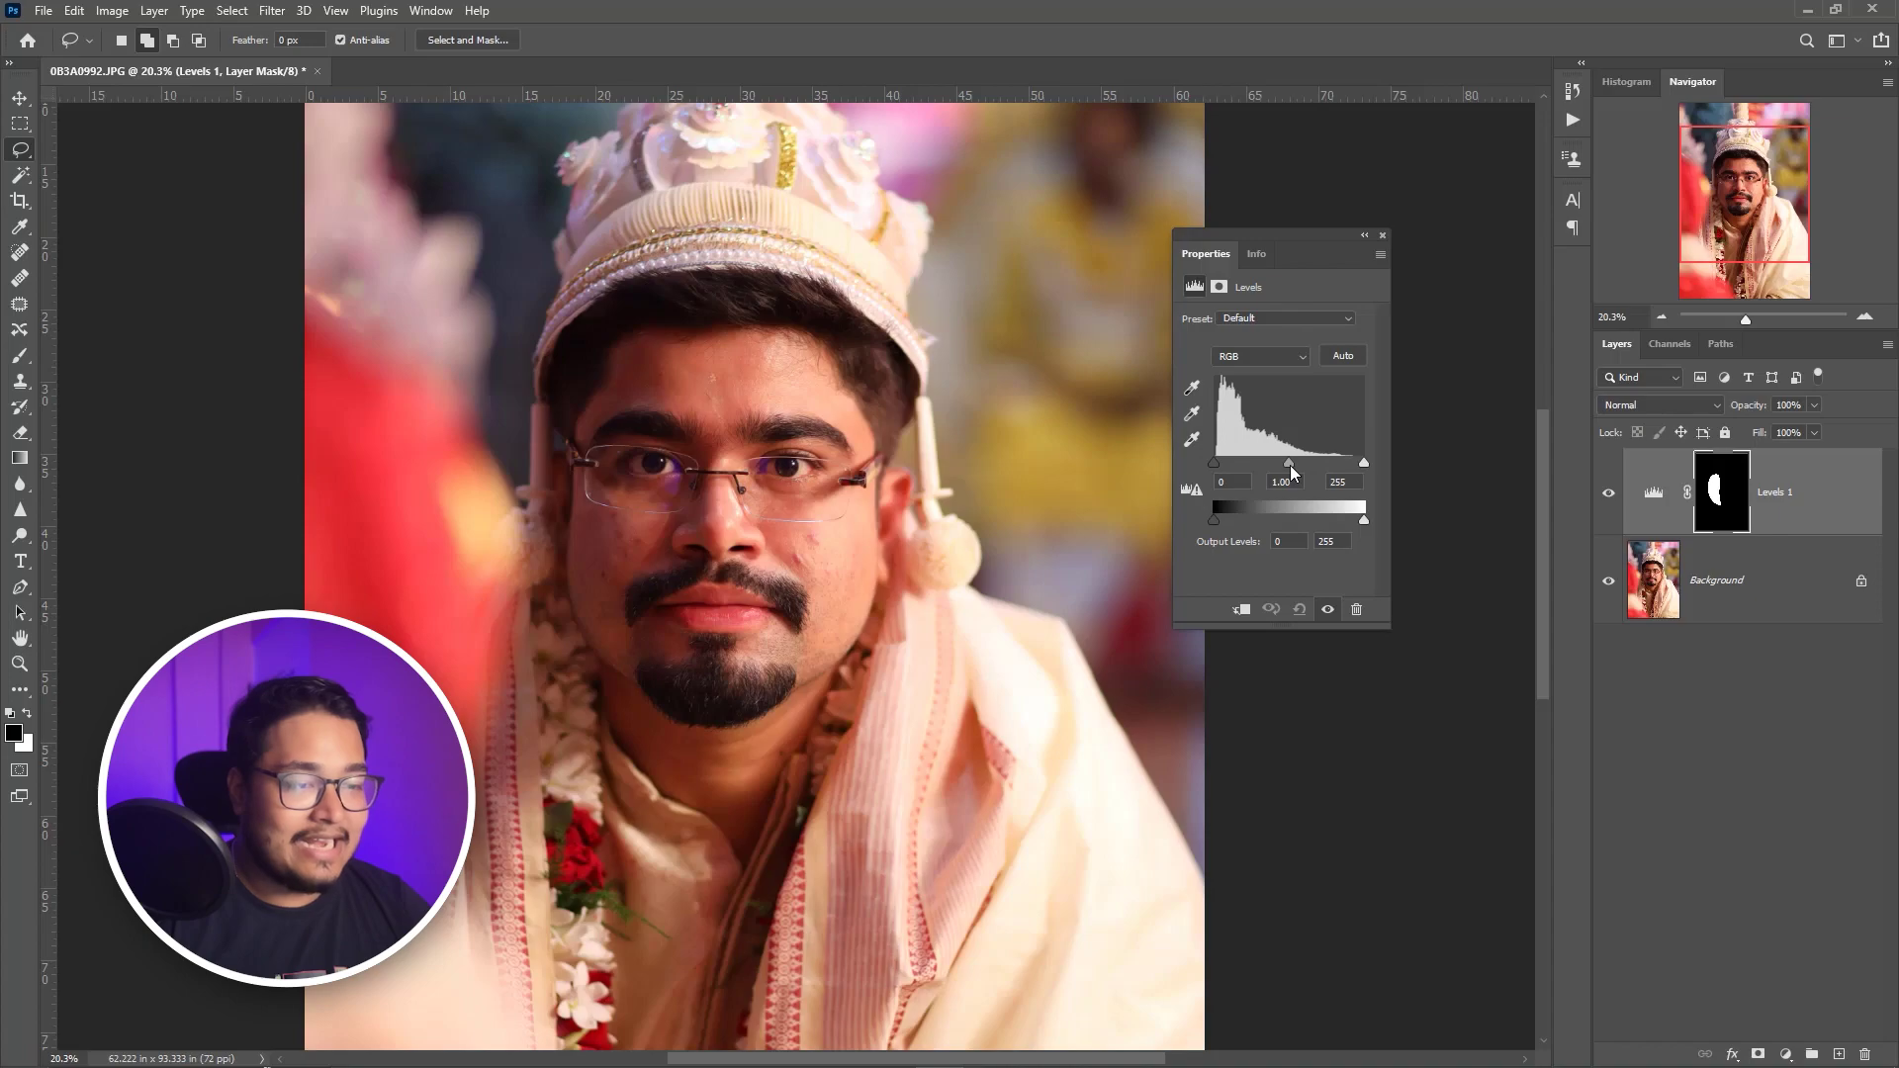
Set the Levels input to 0 / 1.34 / 245 and bring up the layer mask settings
{"action": "left_click_drag", "start_coordinate": [1290, 465], "coordinate": [1280, 467]}
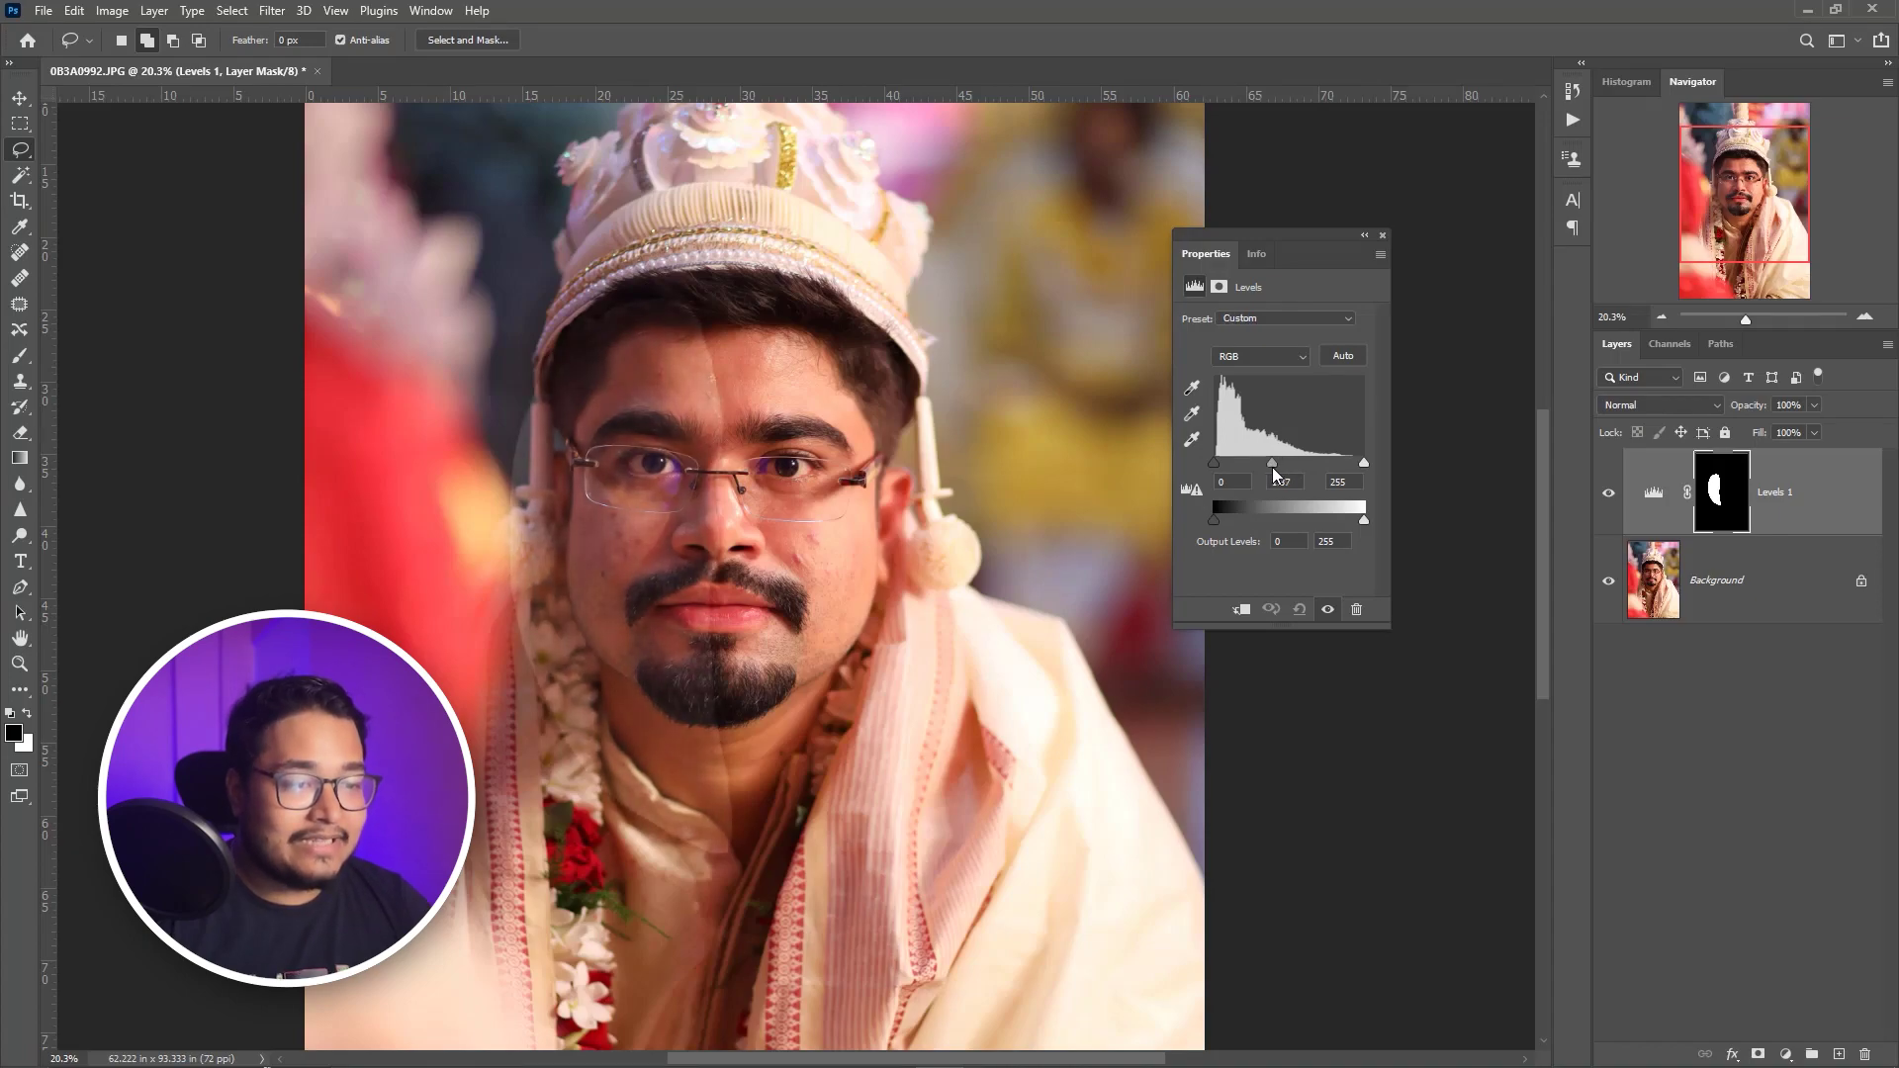
{"action": "scroll", "coordinate": [746, 479], "scroll_direction": "up", "scroll_amount": 3, "text": "alt"}
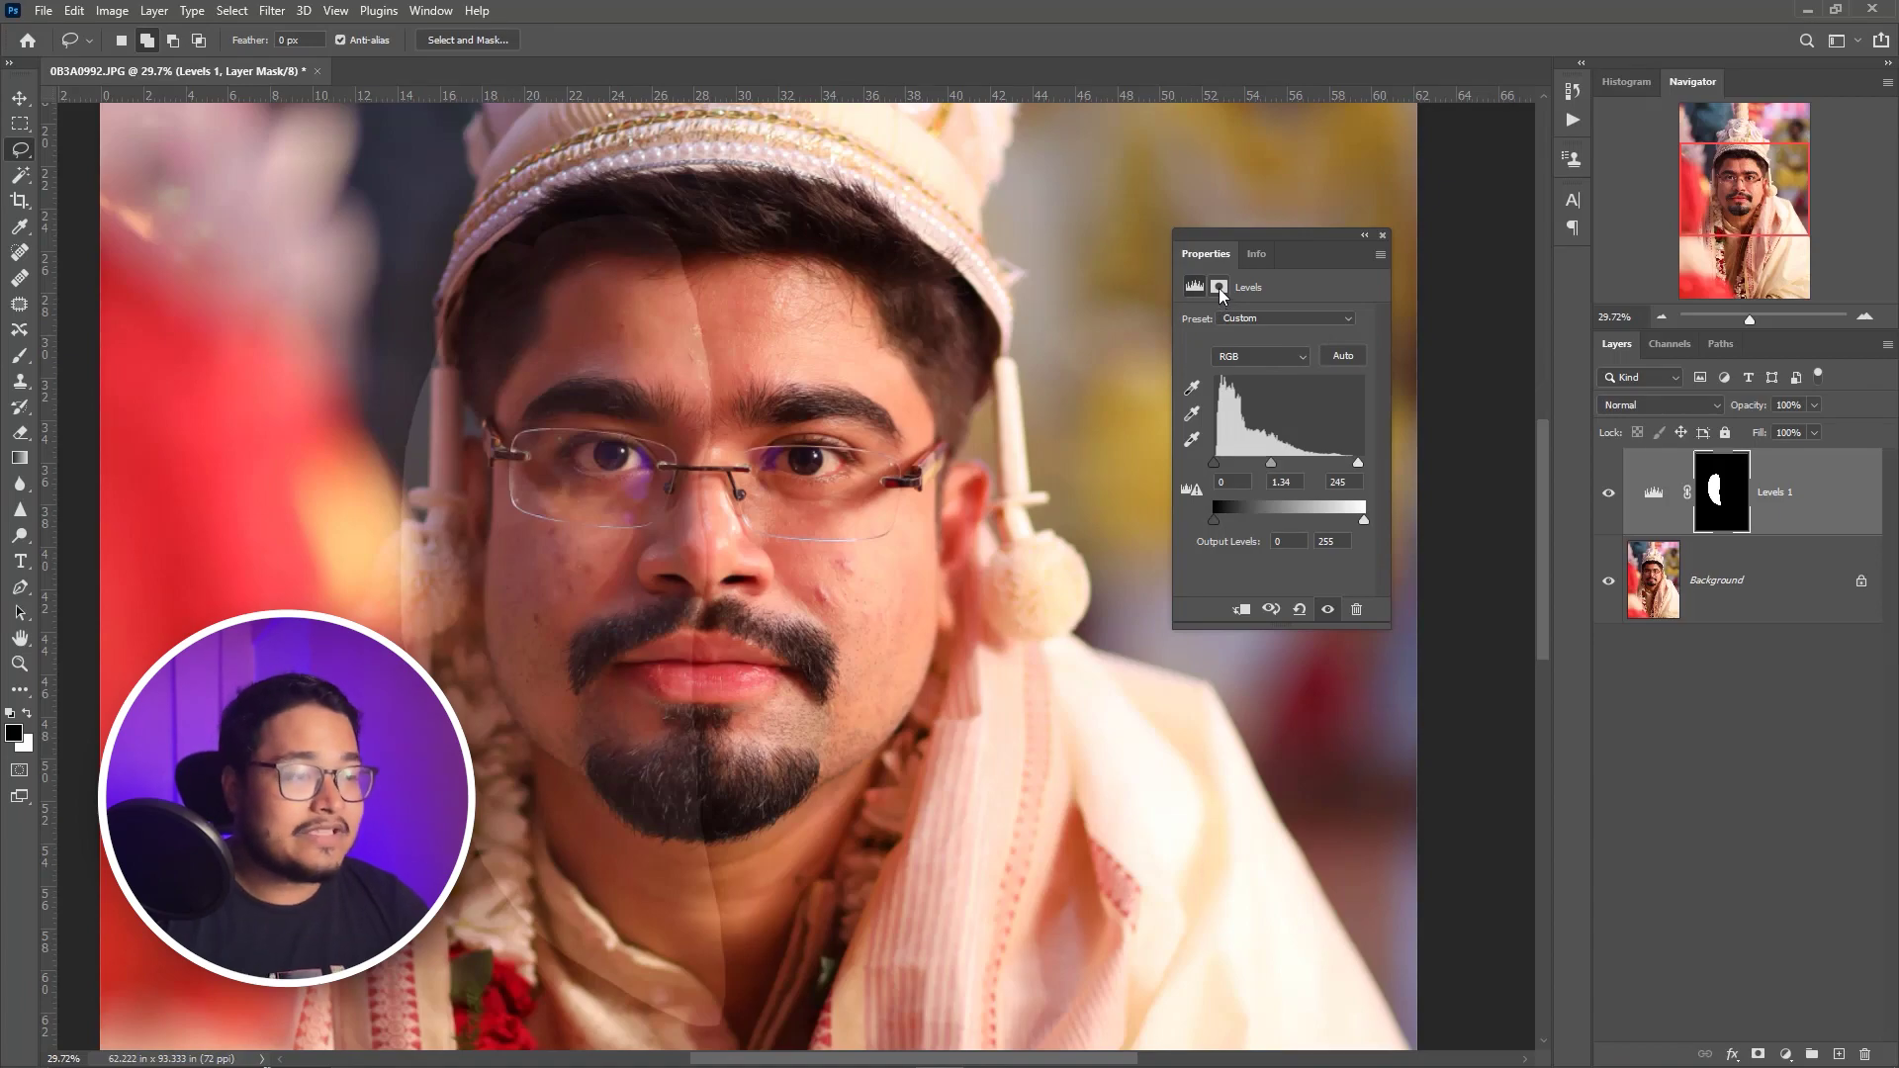
{"action": "left_click", "coordinate": [1219, 288]}
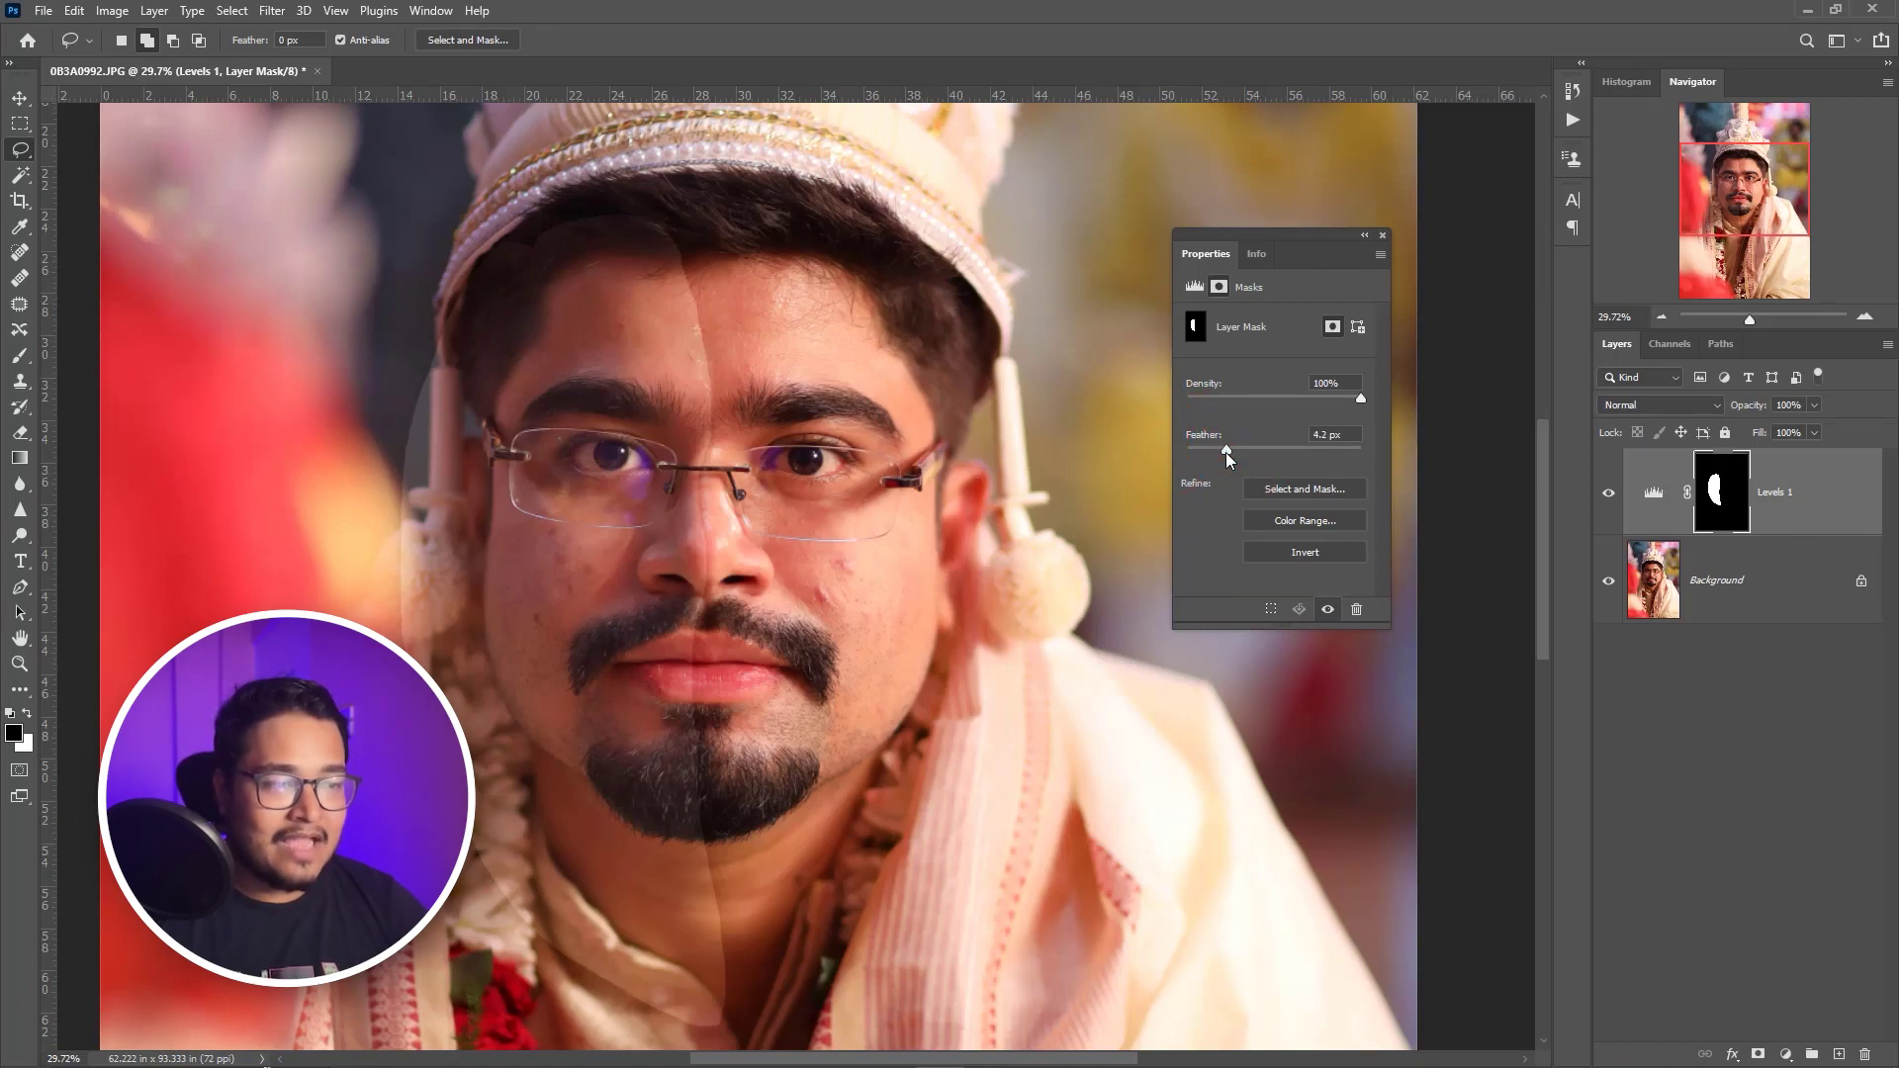
Feather the Levels 1 mask to 53.8 px, compare with the layer toggled off and on, then close Properties
{"action": "left_click_drag", "start_coordinate": [1250, 453], "coordinate": [1283, 453]}
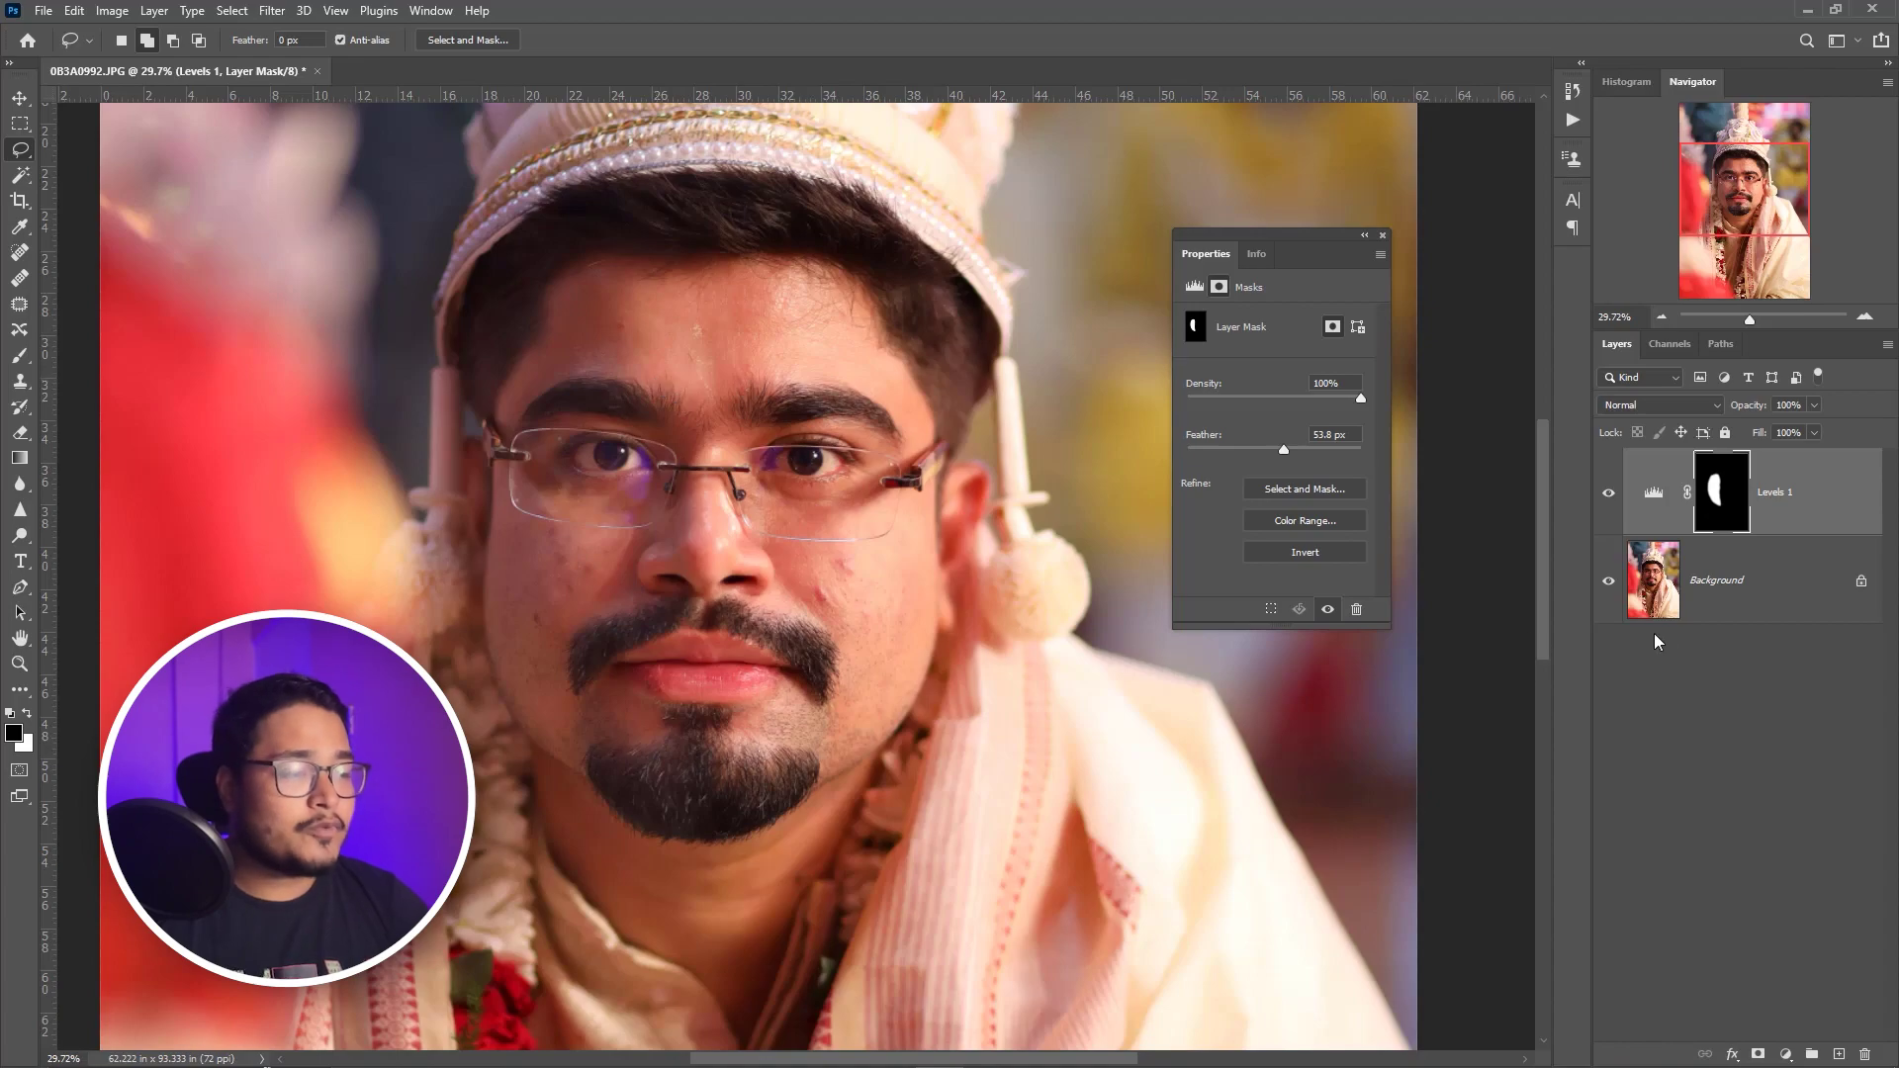
{"action": "left_click", "coordinate": [1607, 492]}
{"action": "left_click", "coordinate": [1607, 493]}
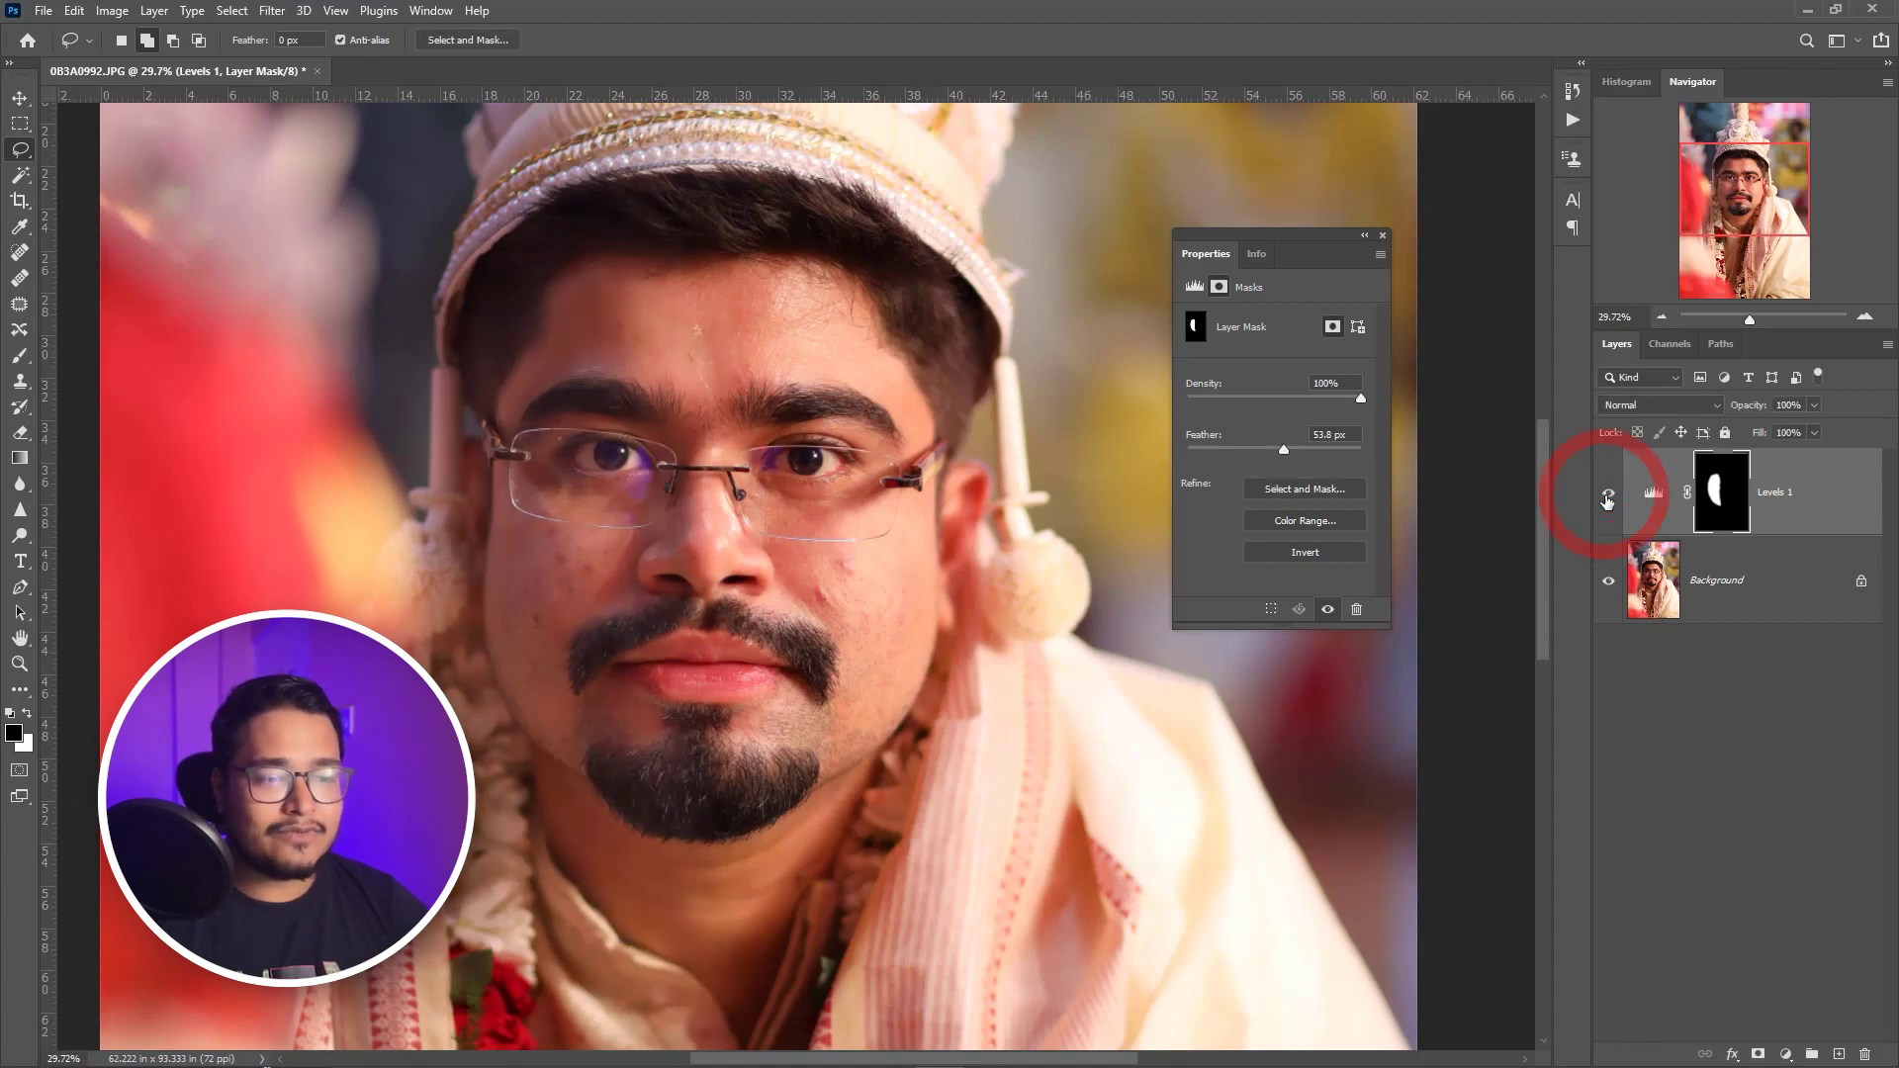
{"action": "scroll", "coordinate": [873, 517], "scroll_direction": "down", "scroll_amount": 2}
{"action": "scroll", "coordinate": [872, 518], "scroll_direction": "down", "scroll_amount": 4}
{"action": "scroll", "coordinate": [890, 464], "scroll_direction": "up", "scroll_amount": 2}
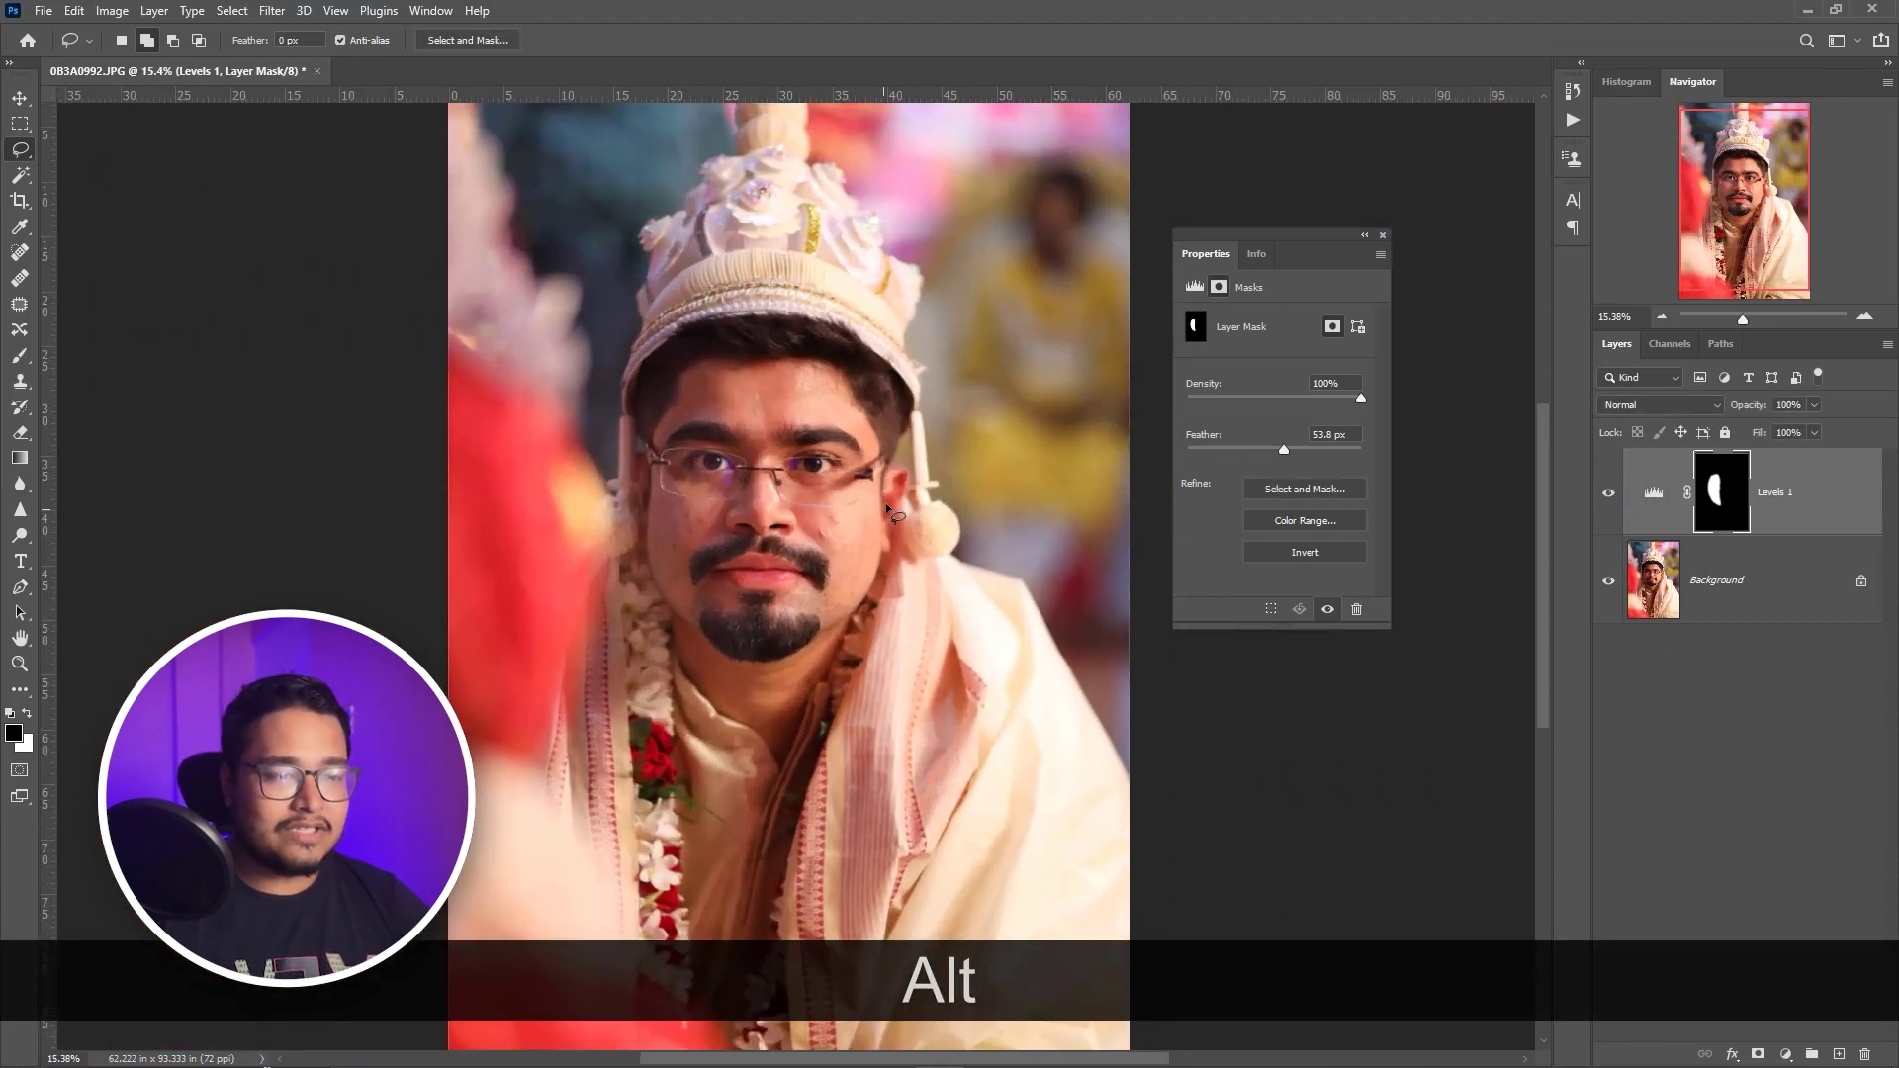
{"action": "scroll", "coordinate": [920, 406], "scroll_direction": "right", "scroll_amount": 2}
{"action": "scroll", "coordinate": [641, 401], "scroll_direction": "up", "scroll_amount": 3}
{"action": "scroll", "coordinate": [655, 407], "scroll_direction": "down", "scroll_amount": 1}
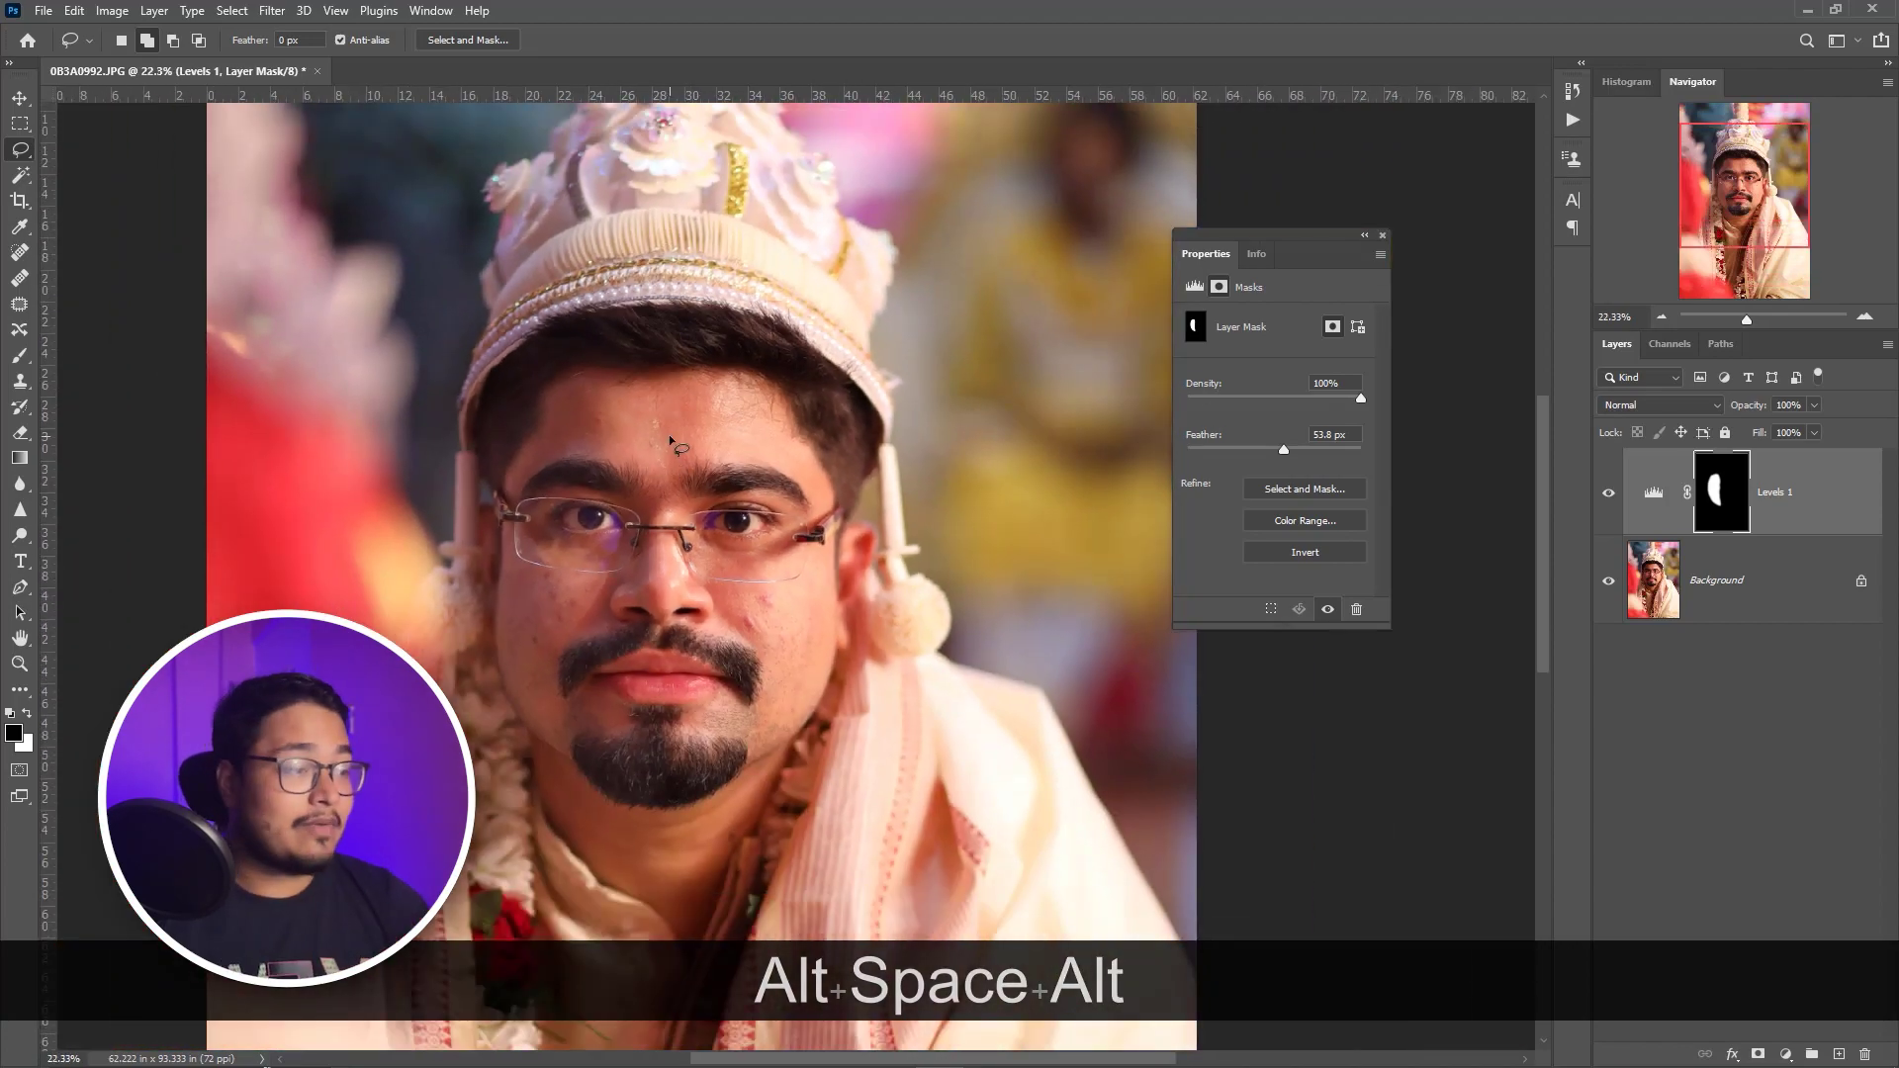
{"action": "left_click", "coordinate": [1381, 235]}
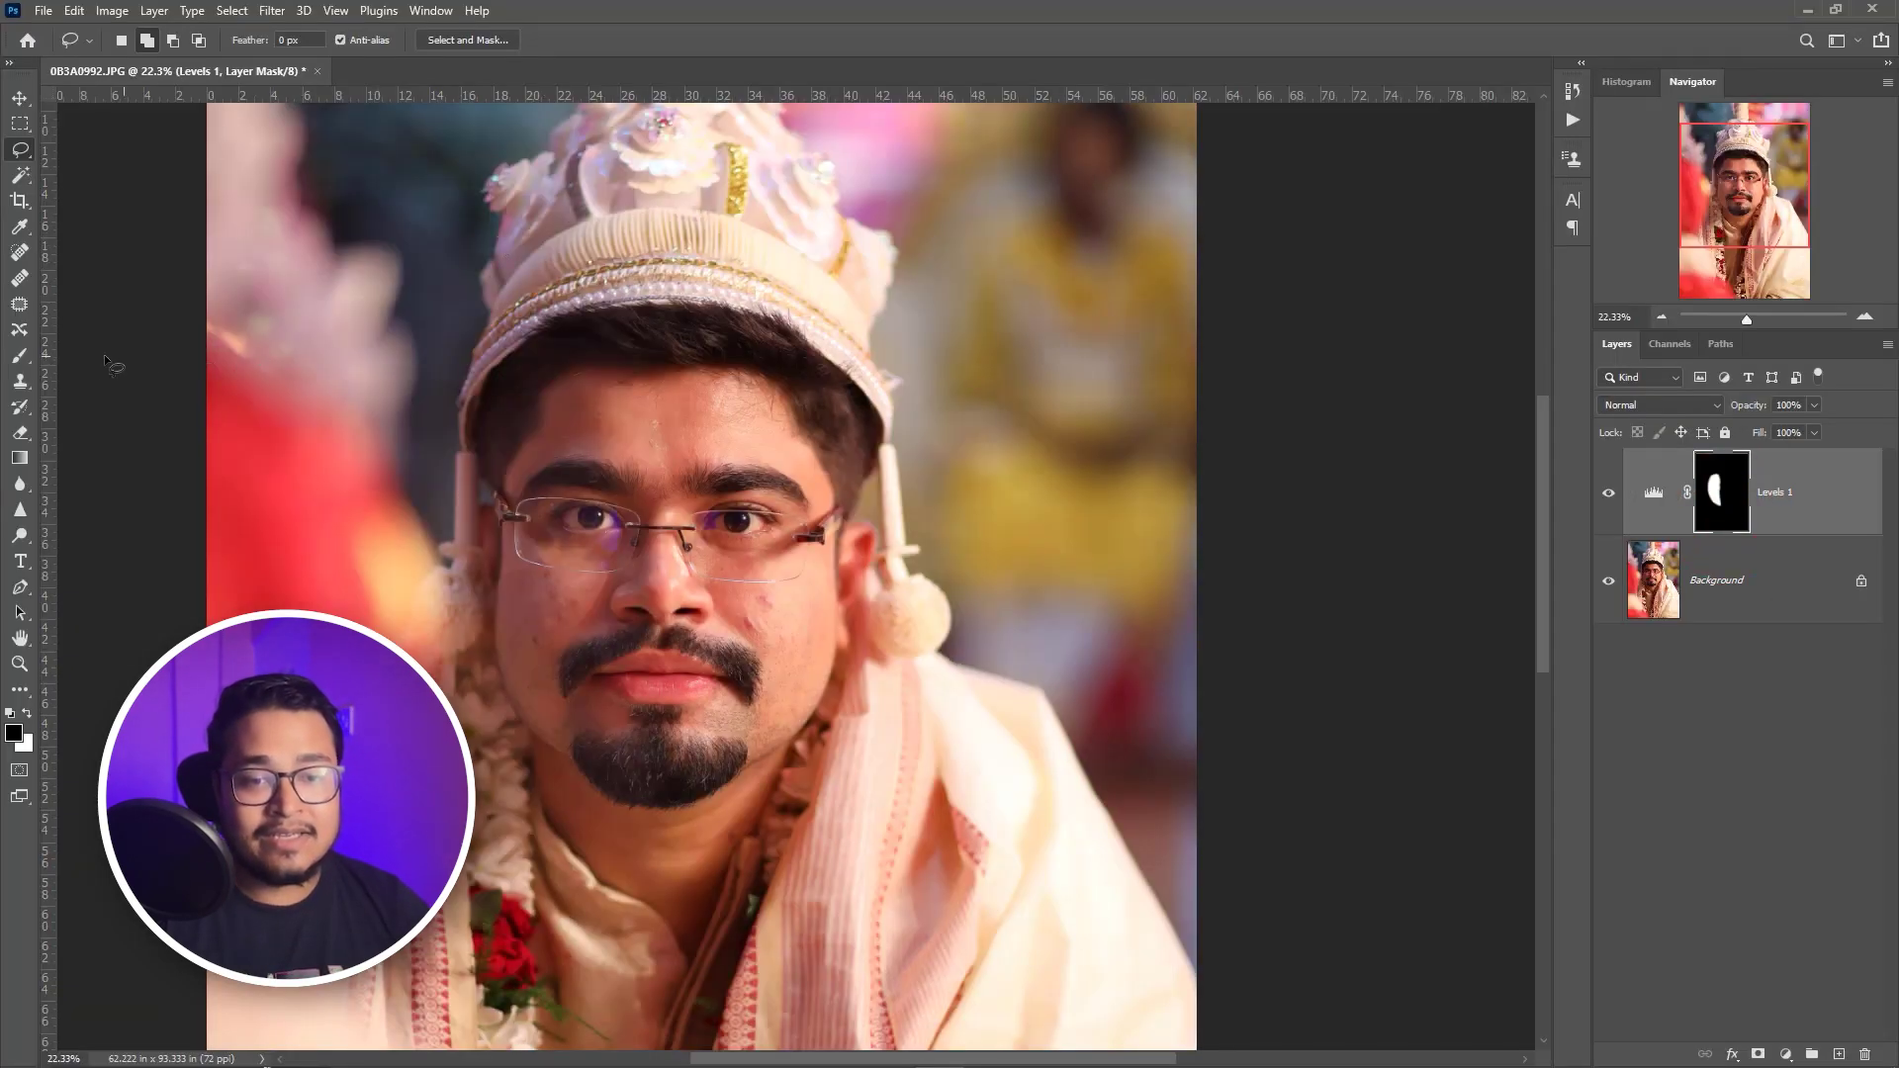
Switch to a soft brush, undo the last step, and set opacity 52% and flow 75%
{"action": "left_click", "coordinate": [29, 362]}
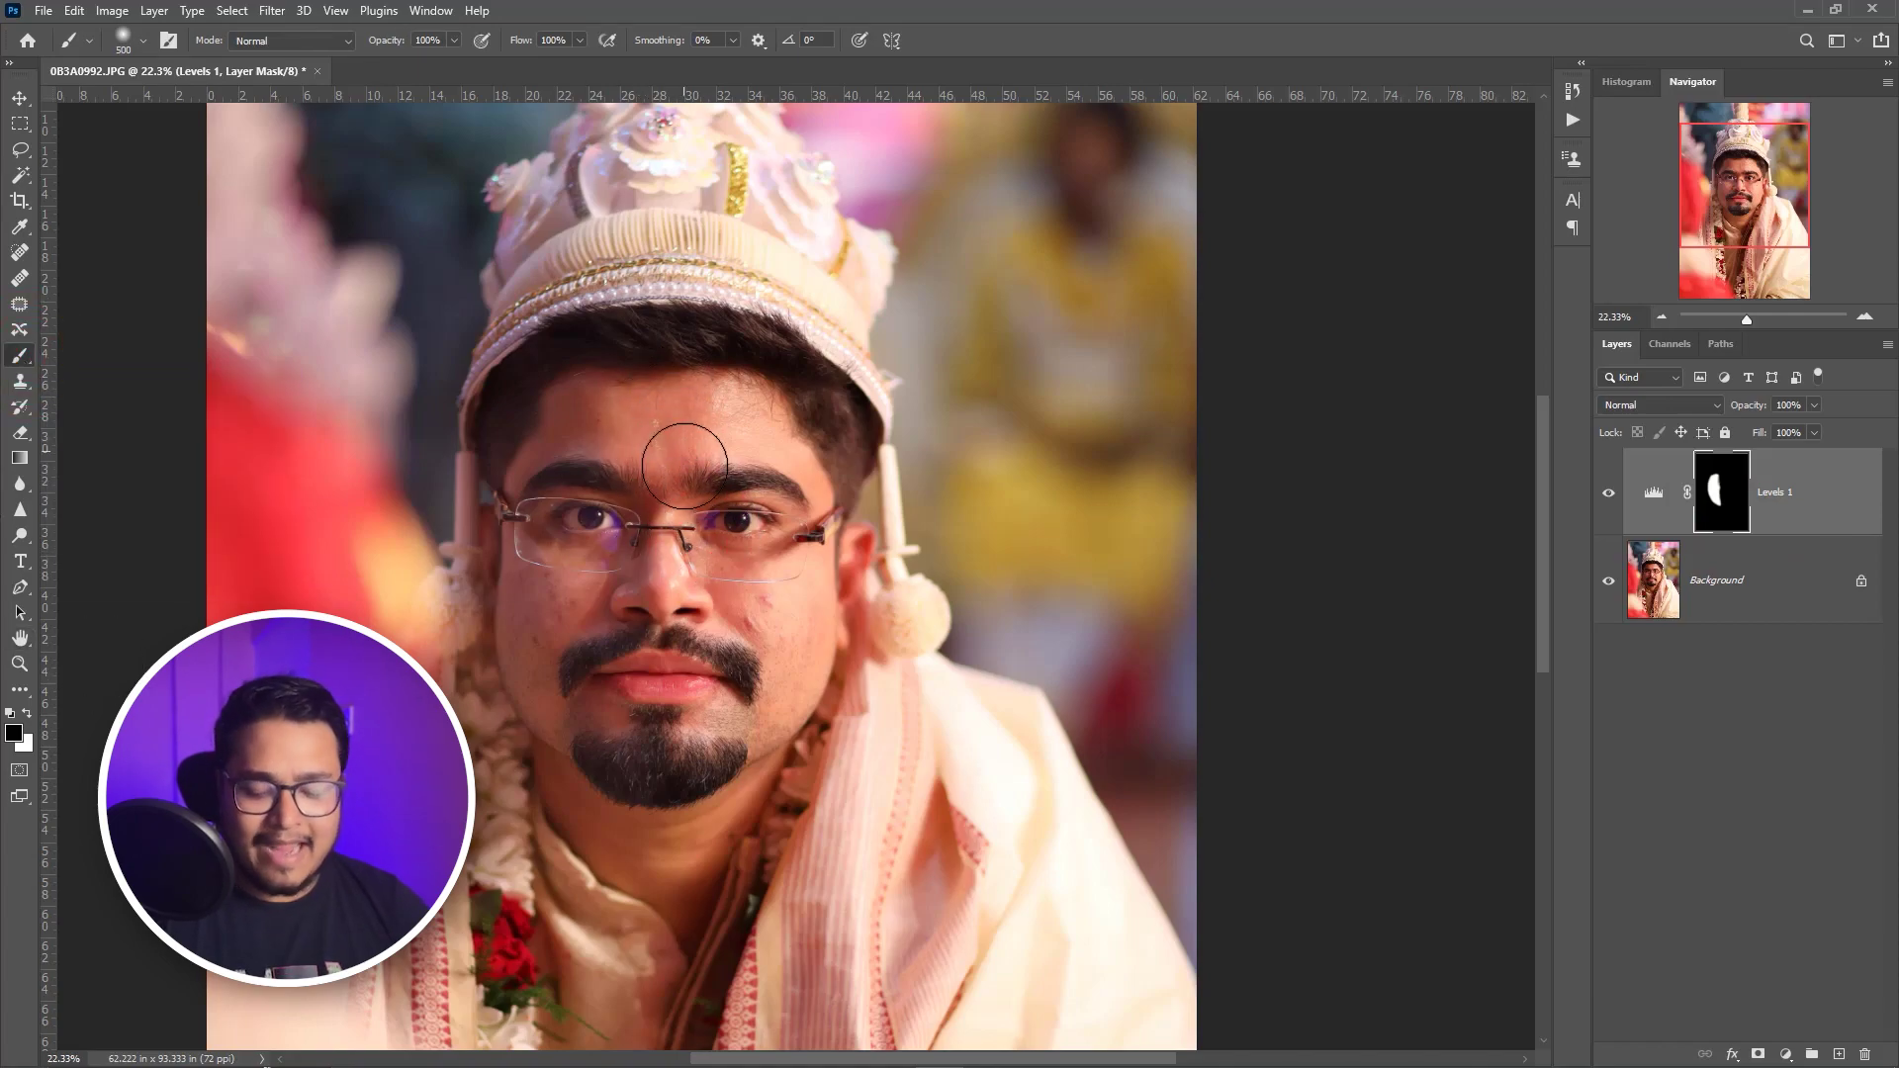
{"action": "key", "text": "ctrl+z"}
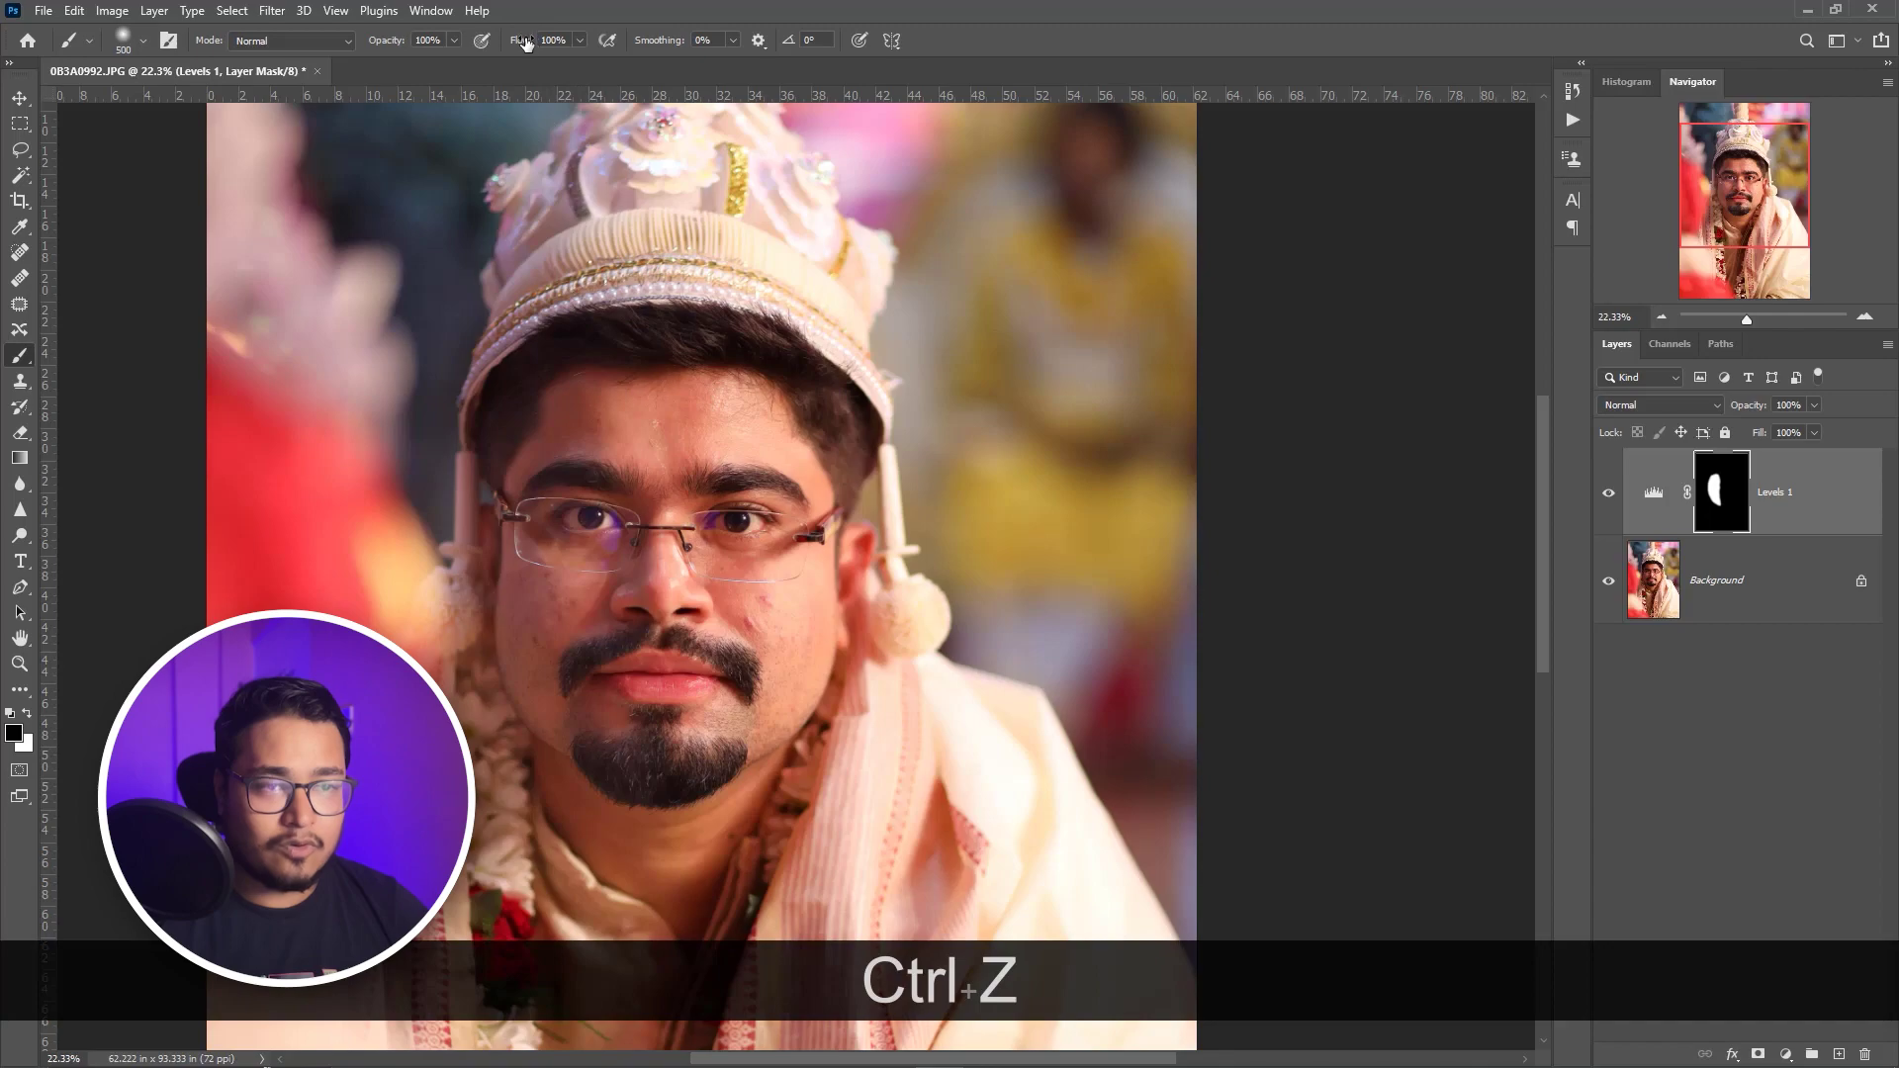
{"action": "left_click_drag", "start_coordinate": [520, 41], "coordinate": [509, 48]}
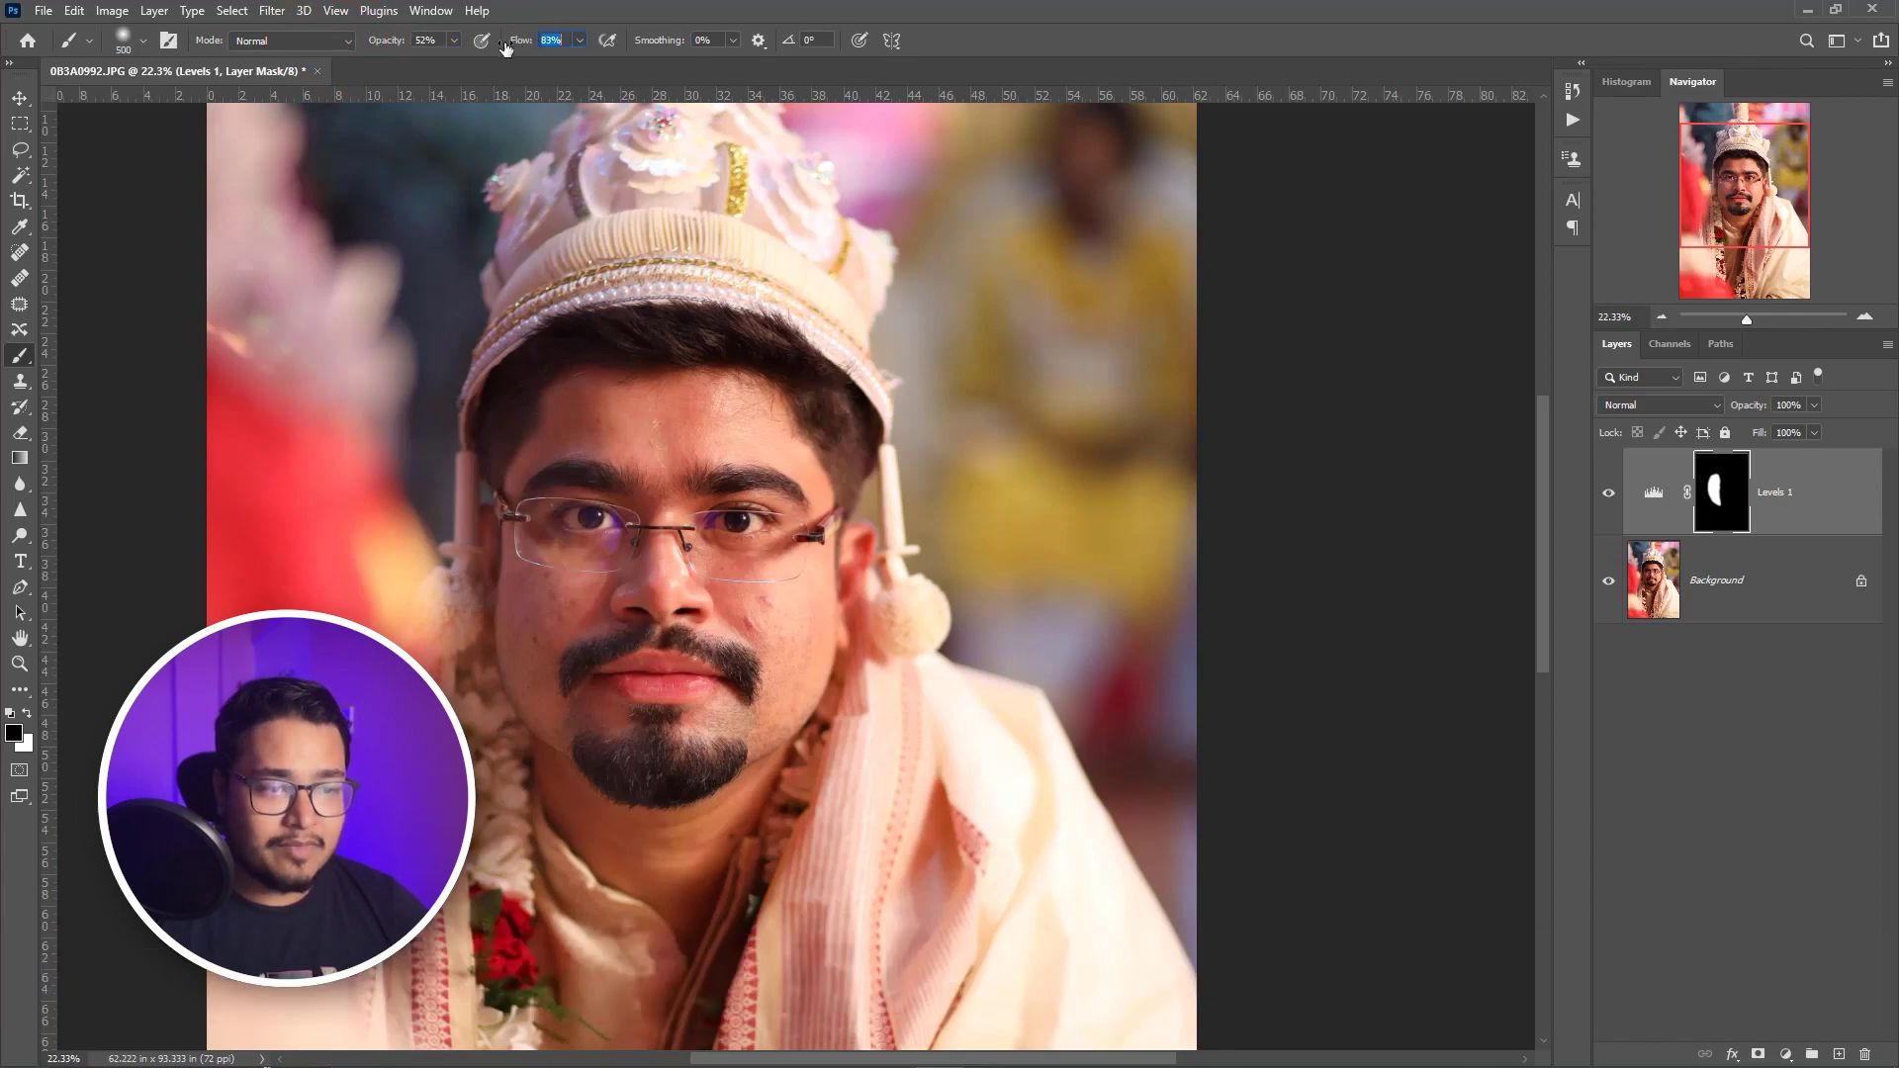
{"action": "left_click", "coordinate": [593, 392]}
{"action": "left_click", "coordinate": [465, 425]}
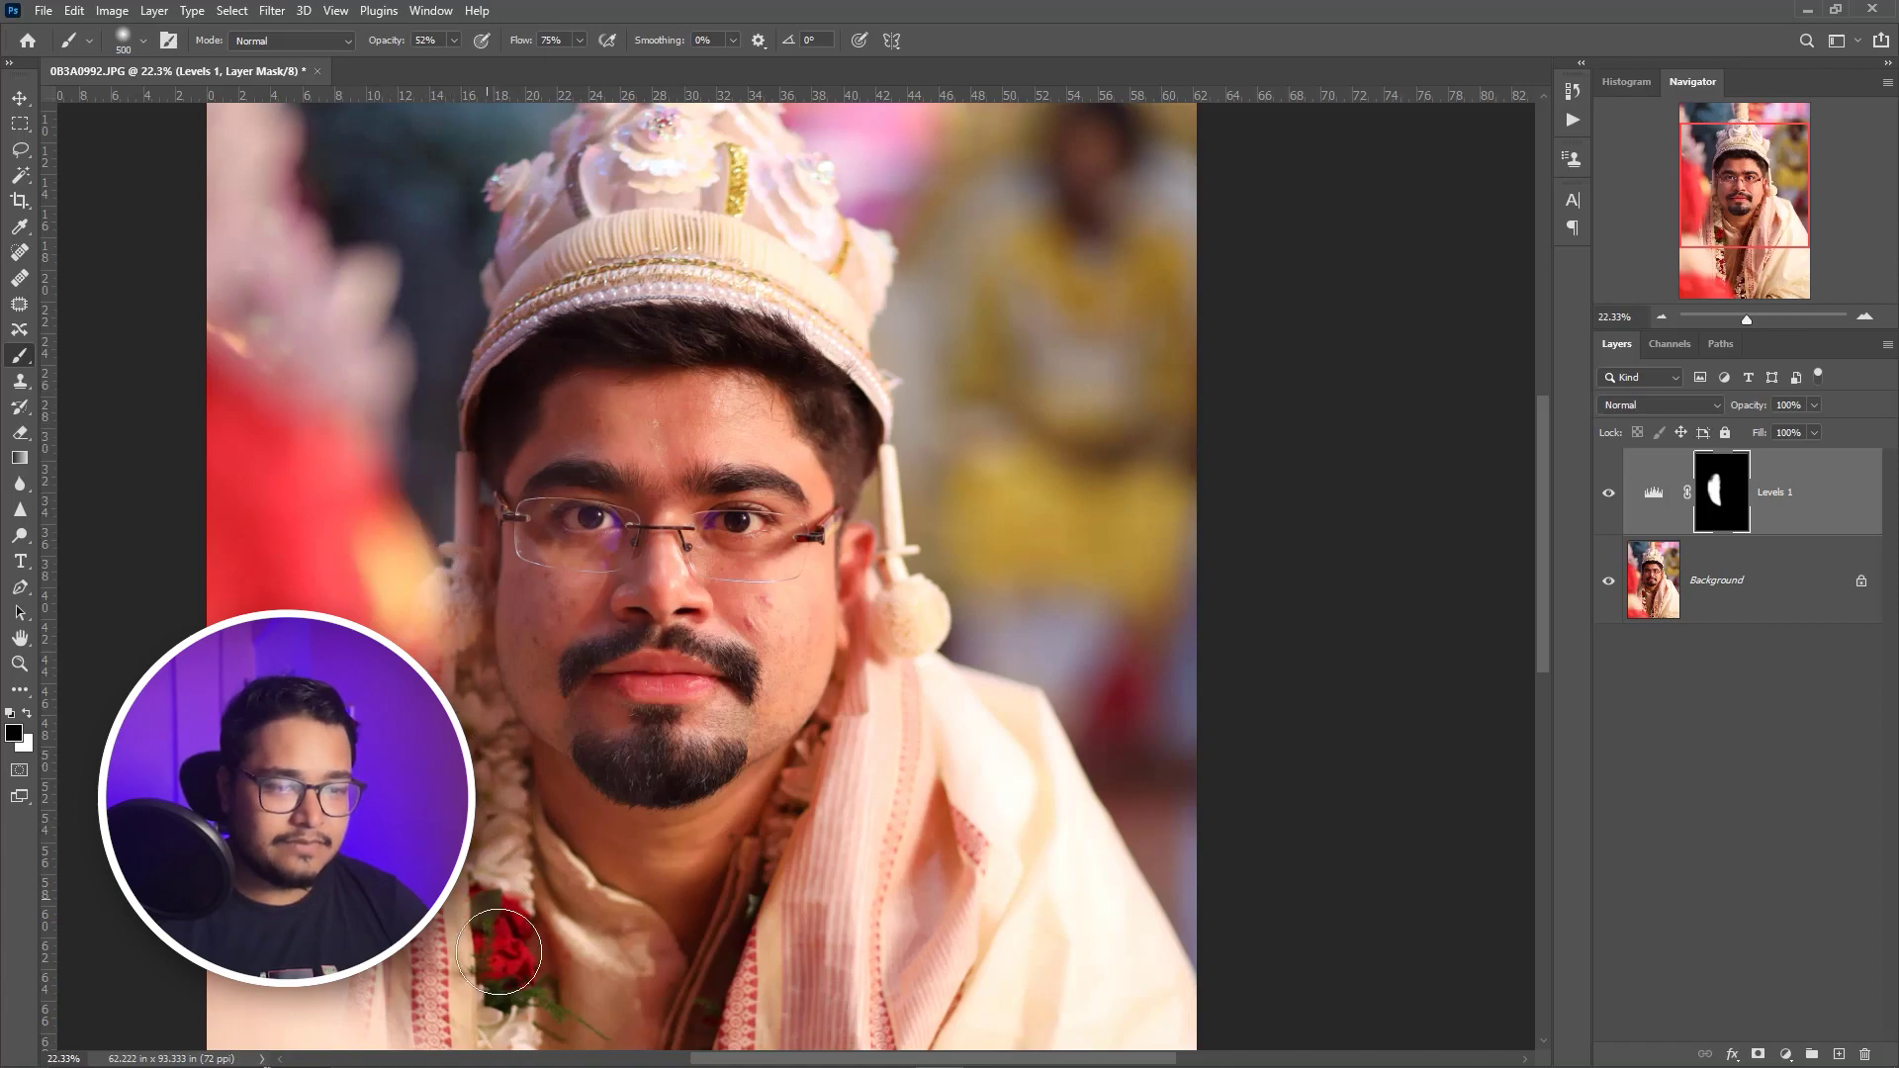
Compare the image with the Levels brightening toggled, then heal the blemish on the cheek
{"action": "left_click", "coordinate": [1609, 492]}
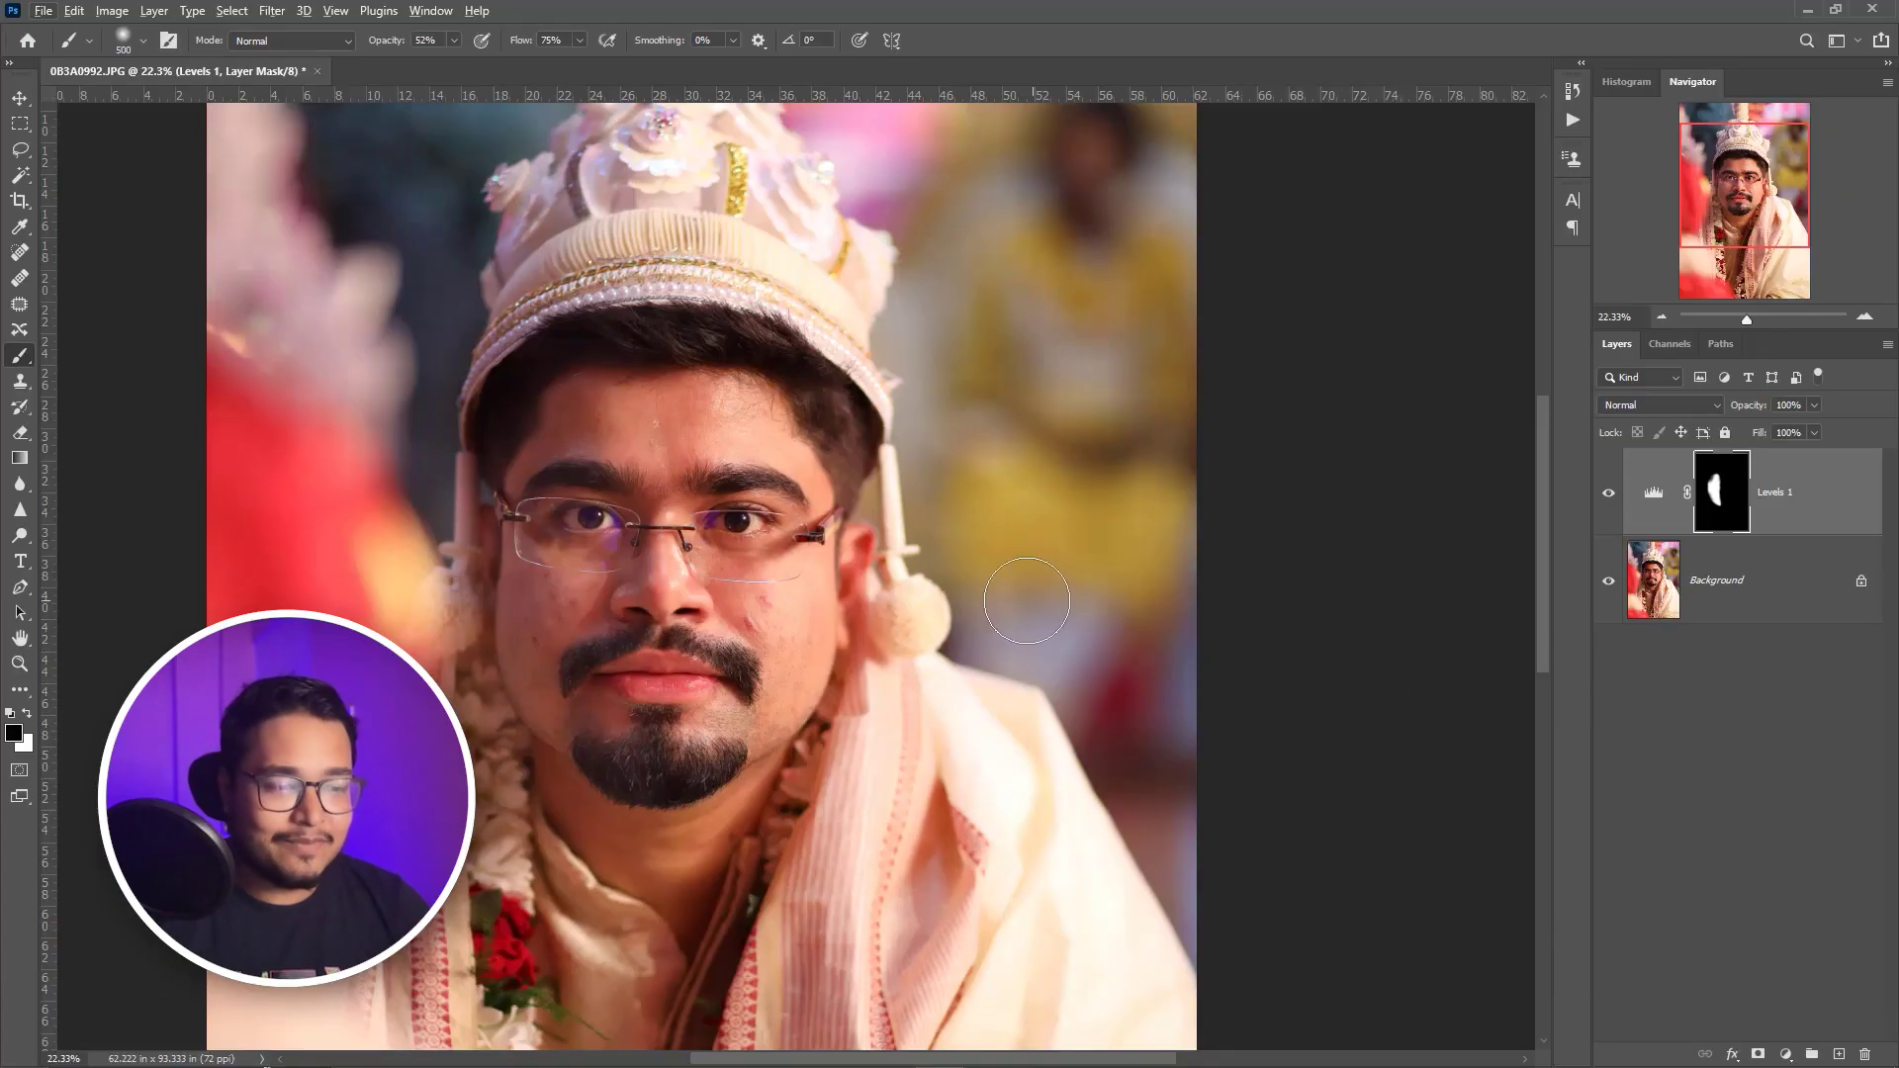
{"action": "scroll", "coordinate": [806, 623], "scroll_direction": "up", "scroll_amount": 4}
{"action": "scroll", "coordinate": [810, 626], "scroll_direction": "down", "scroll_amount": 4}
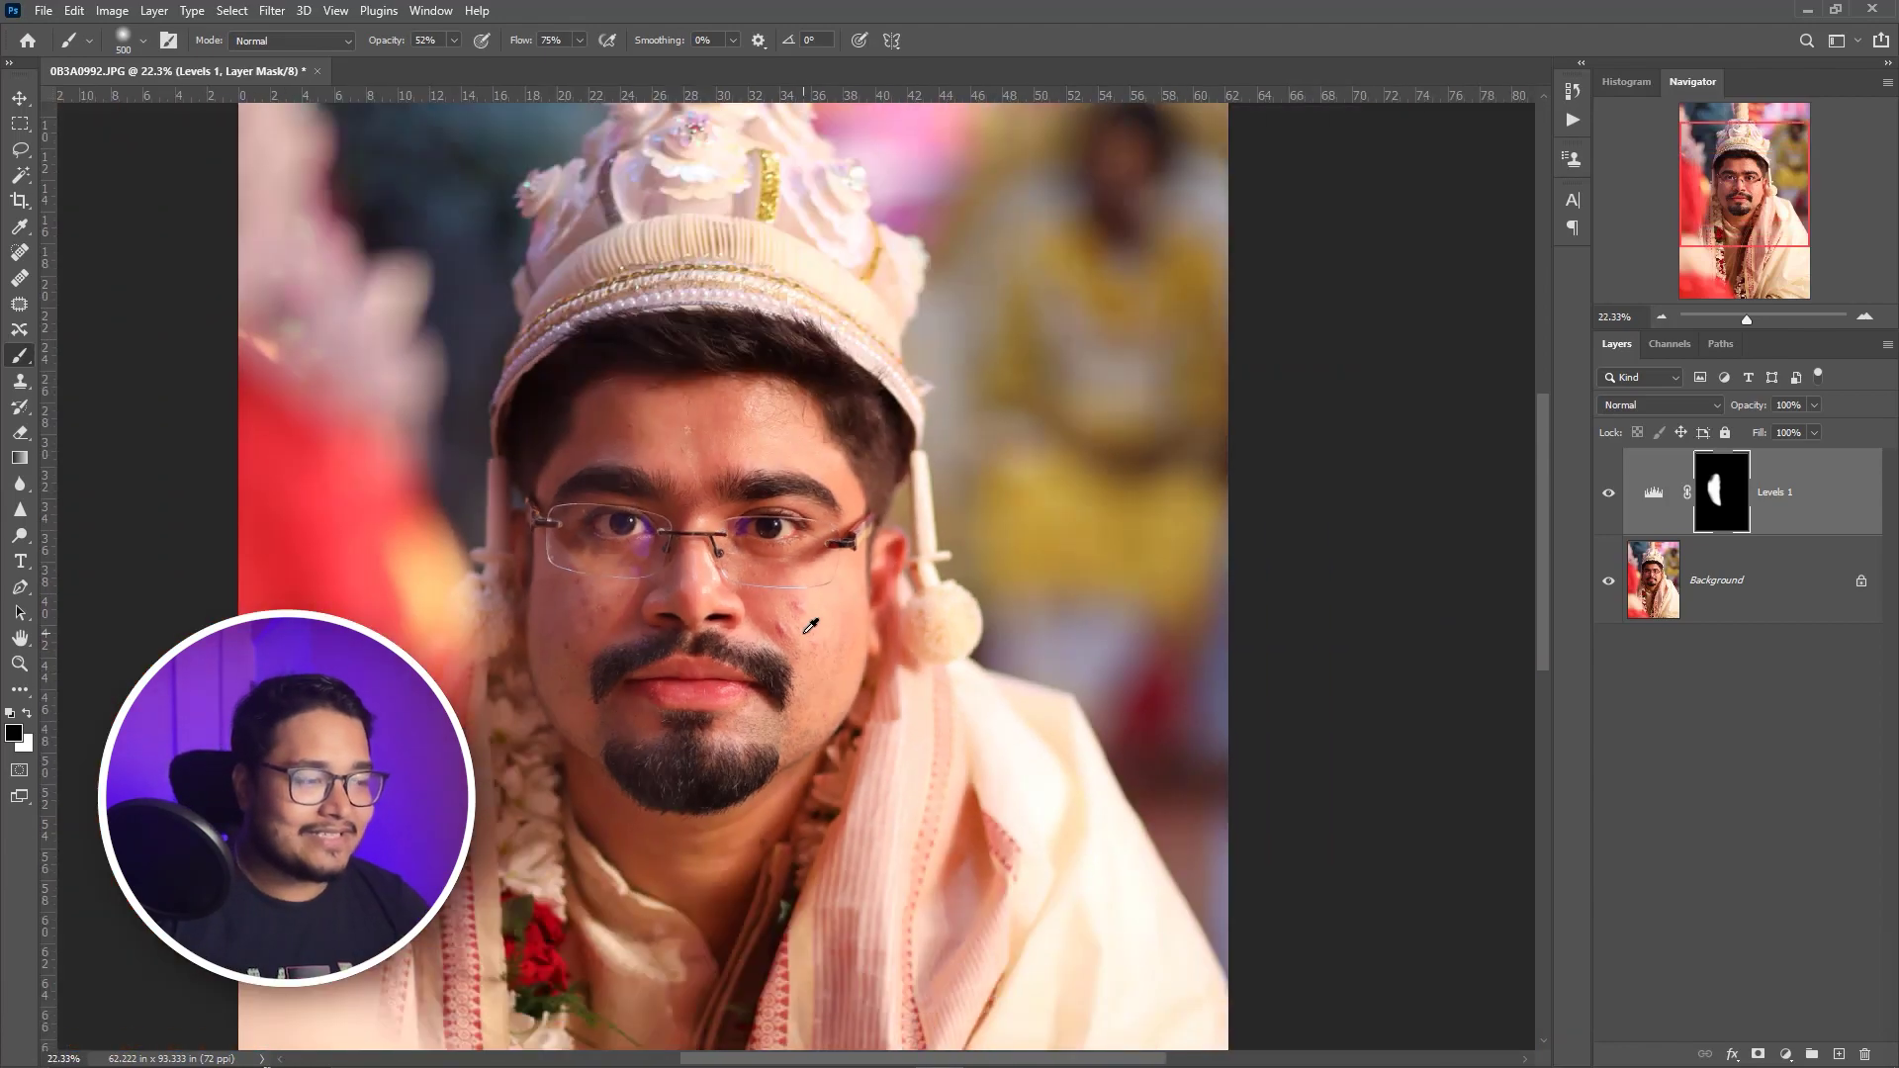
{"action": "left_click_drag", "start_coordinate": [844, 669], "coordinate": [845, 684]}
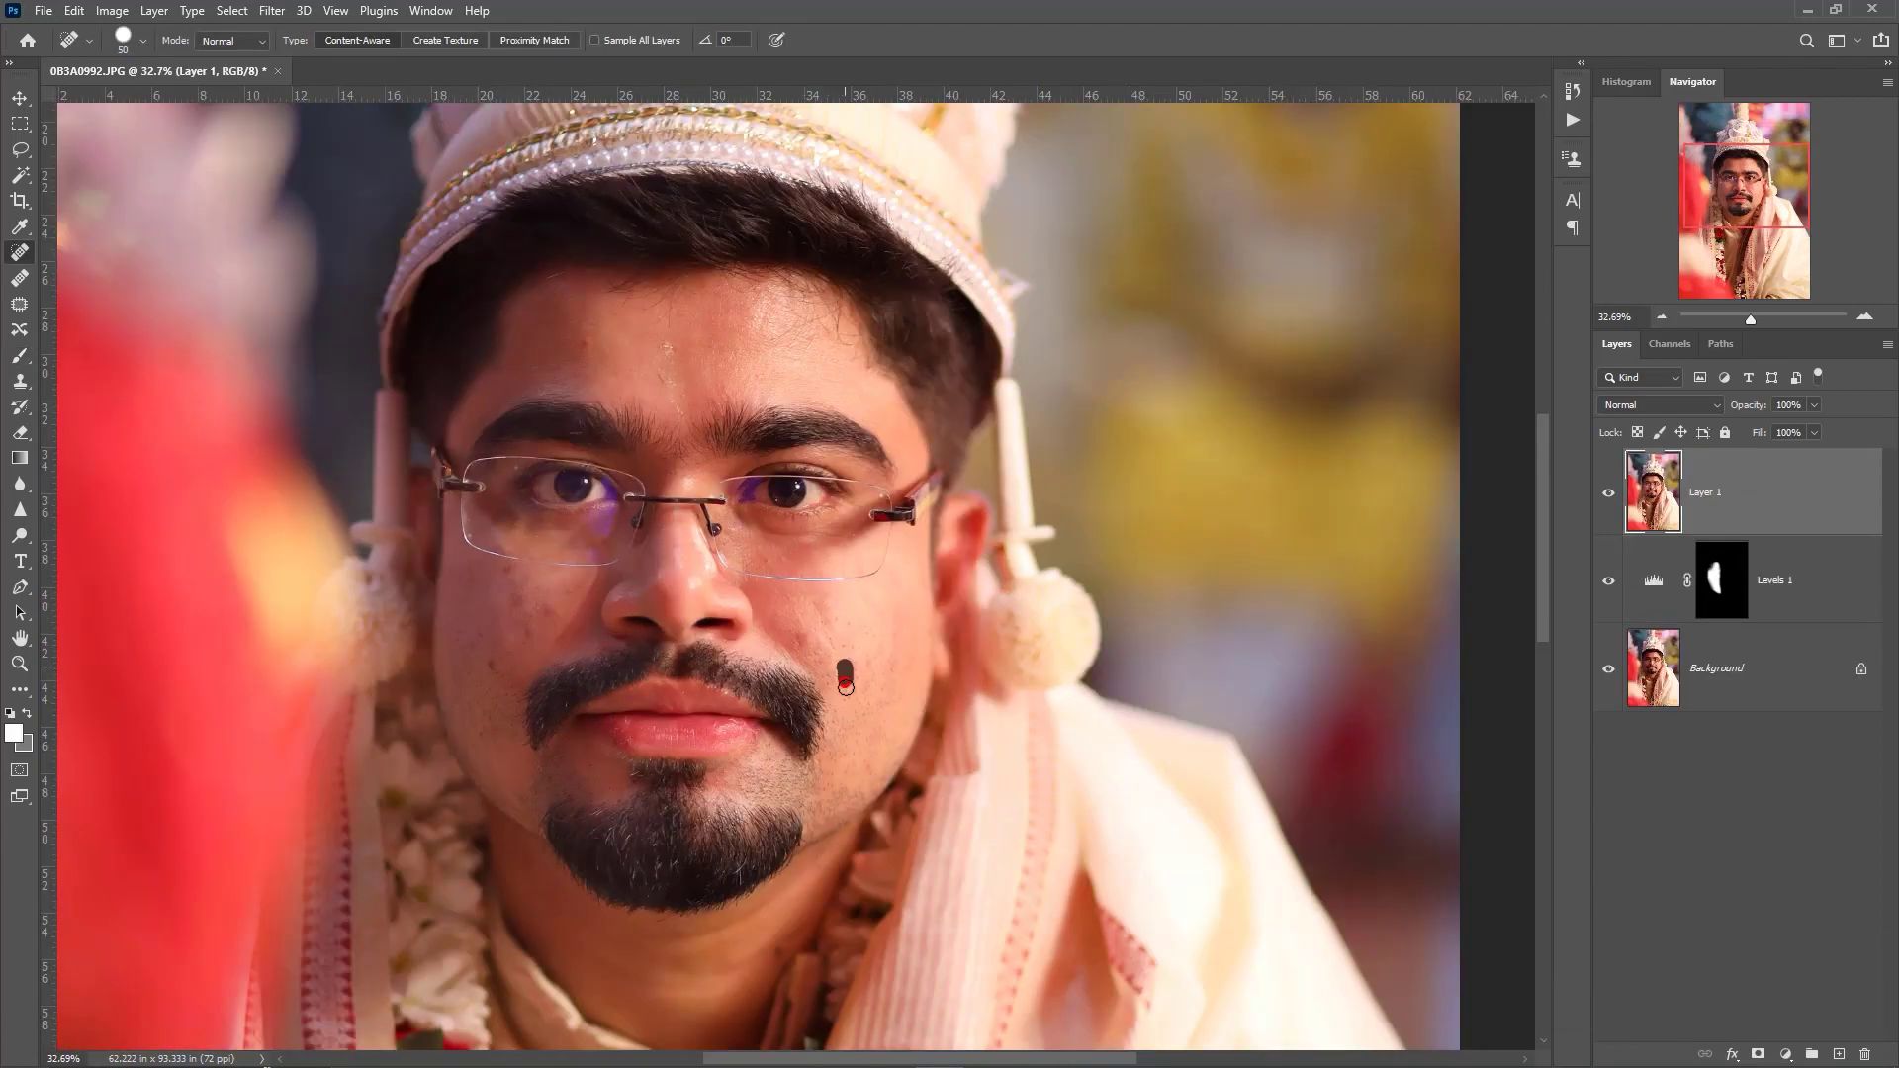
Heal the spot between the eyebrows, apply the SkinFiner smoothing, and toggle layers to compare
{"action": "left_click", "coordinate": [677, 425]}
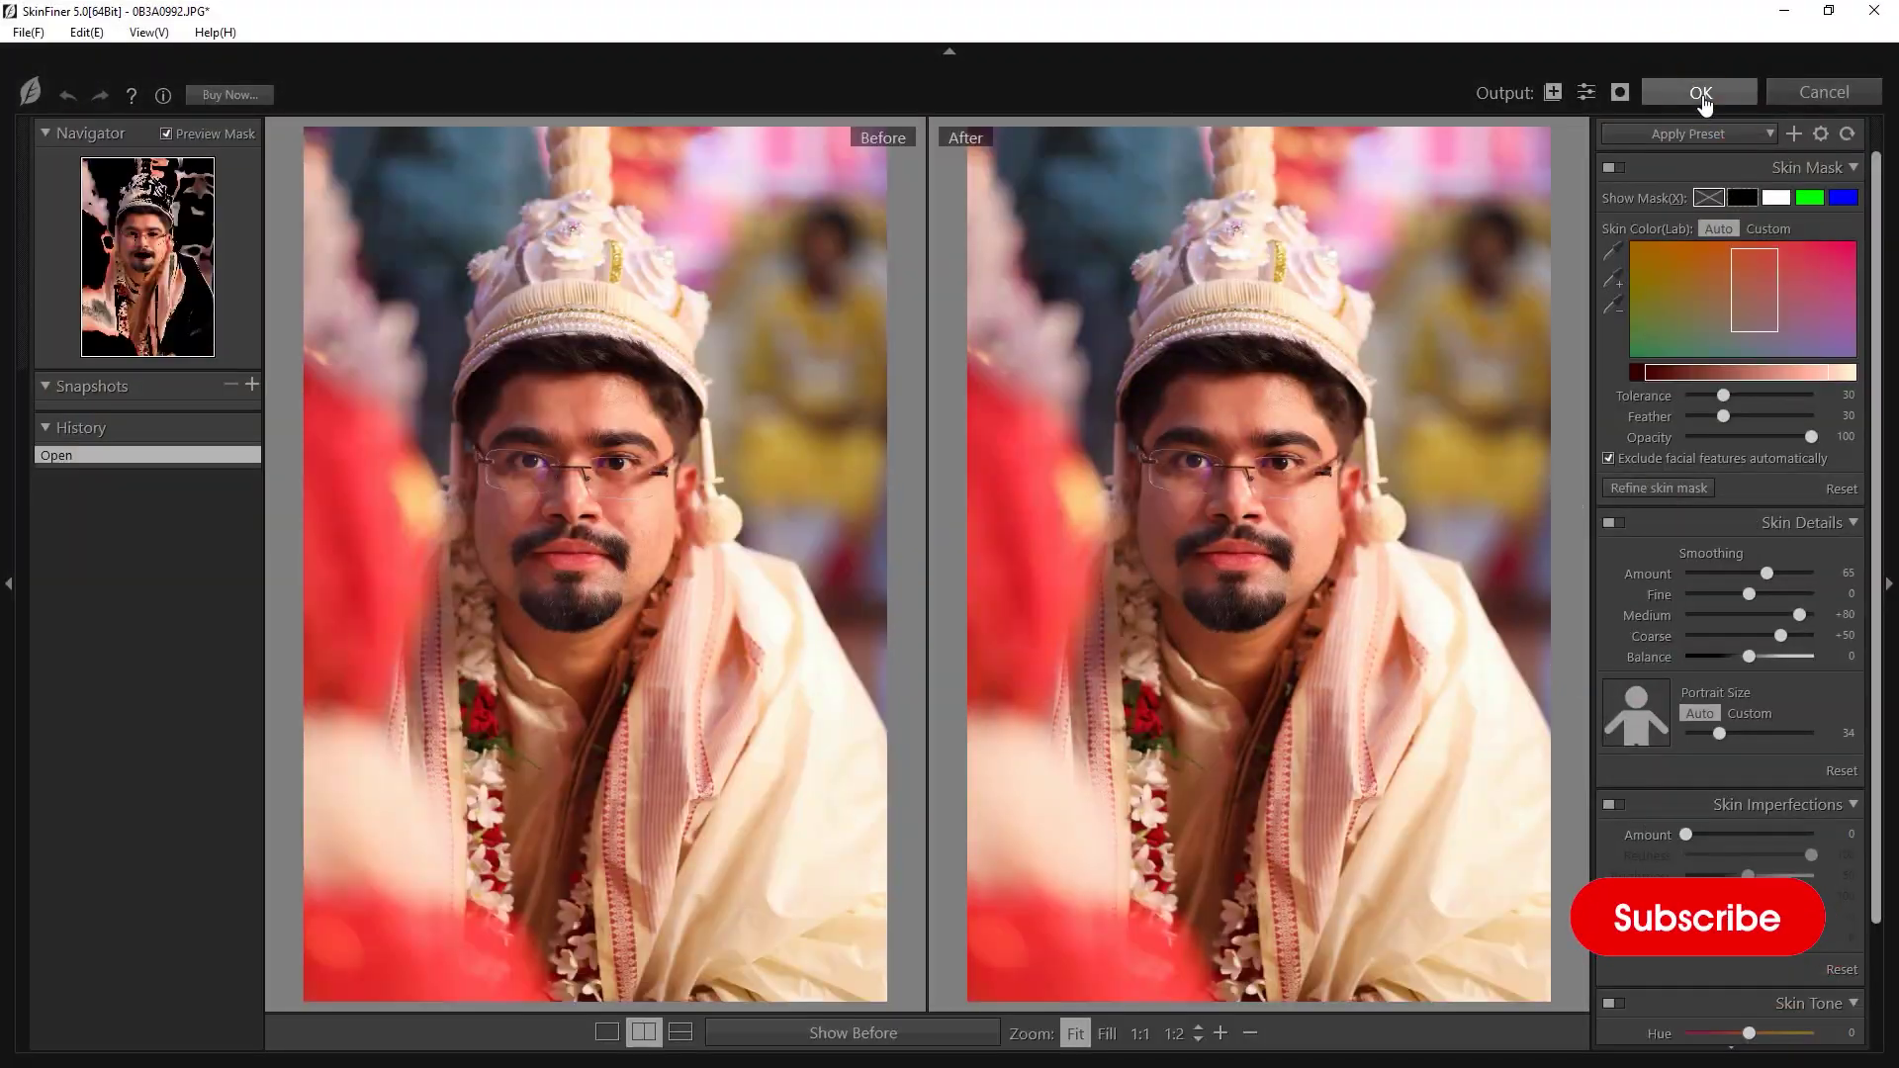
{"action": "left_click", "coordinate": [1708, 85]}
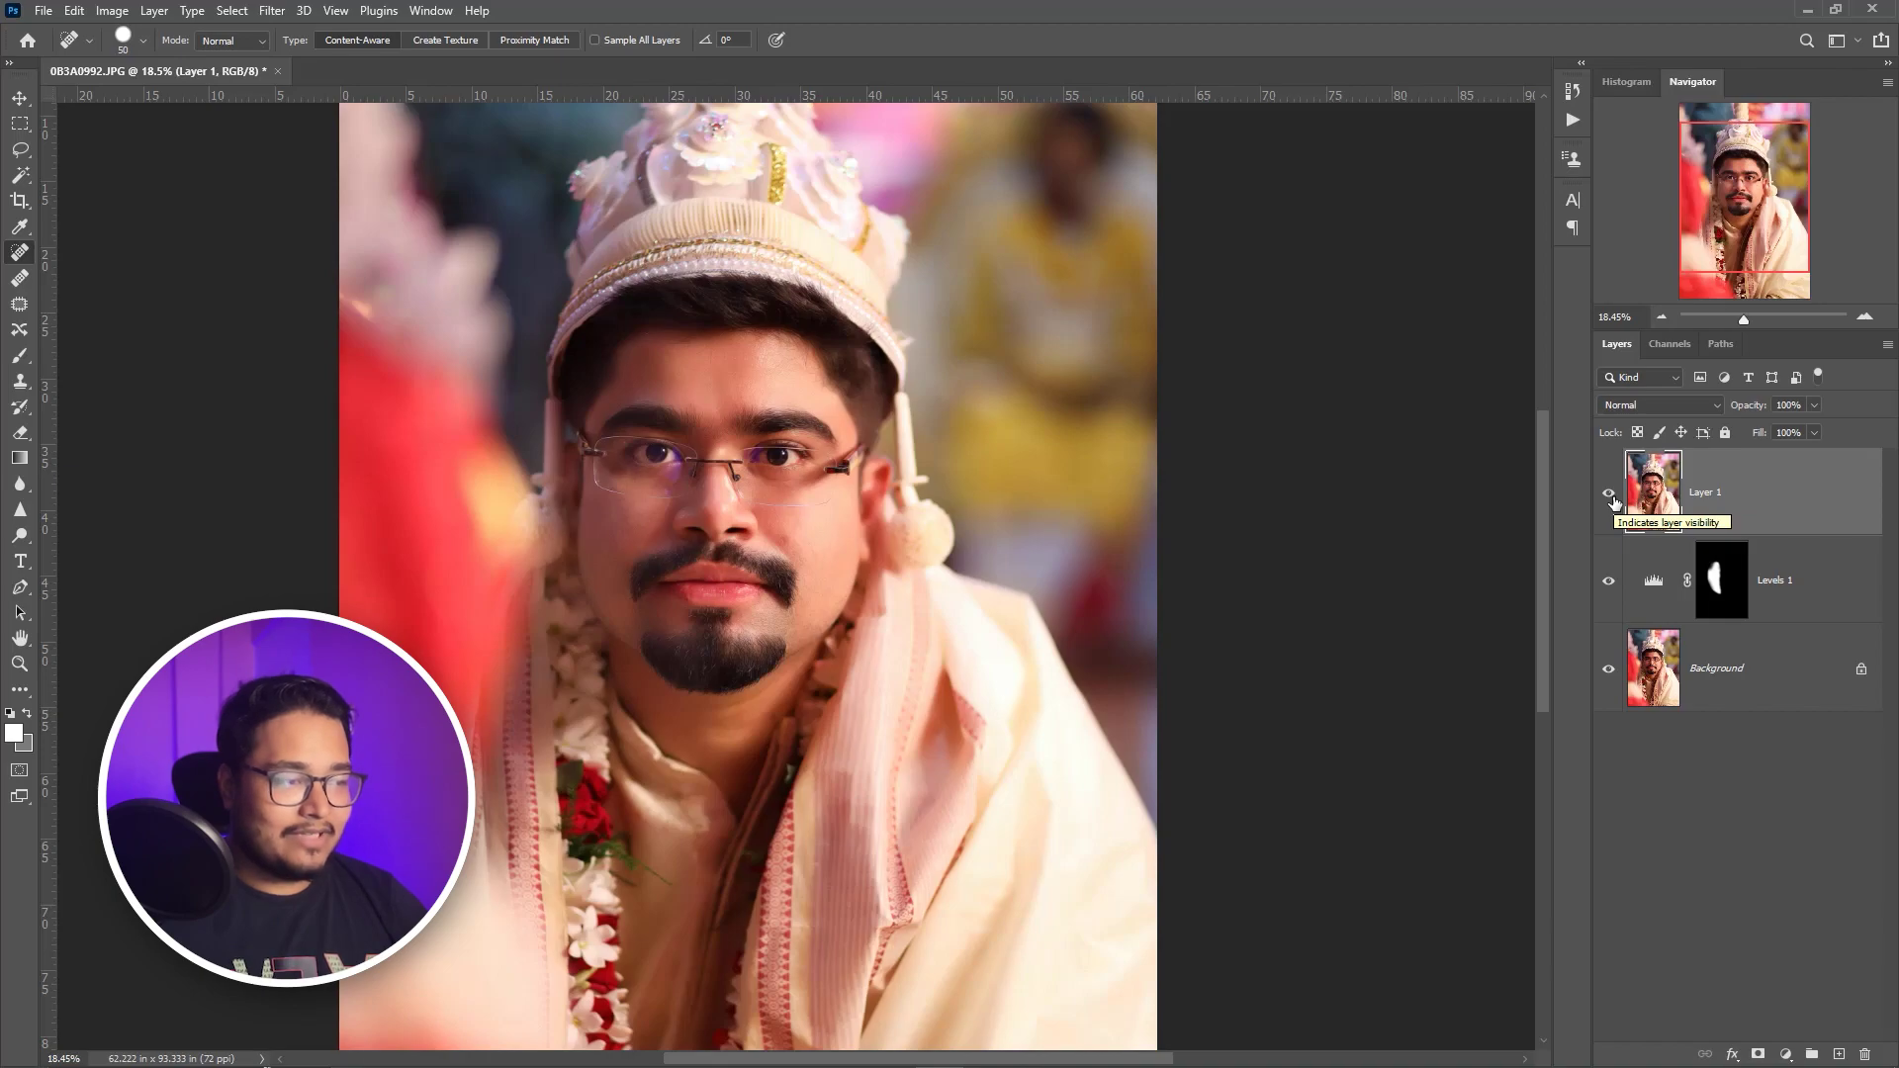
{"action": "left_click", "coordinate": [1609, 494]}
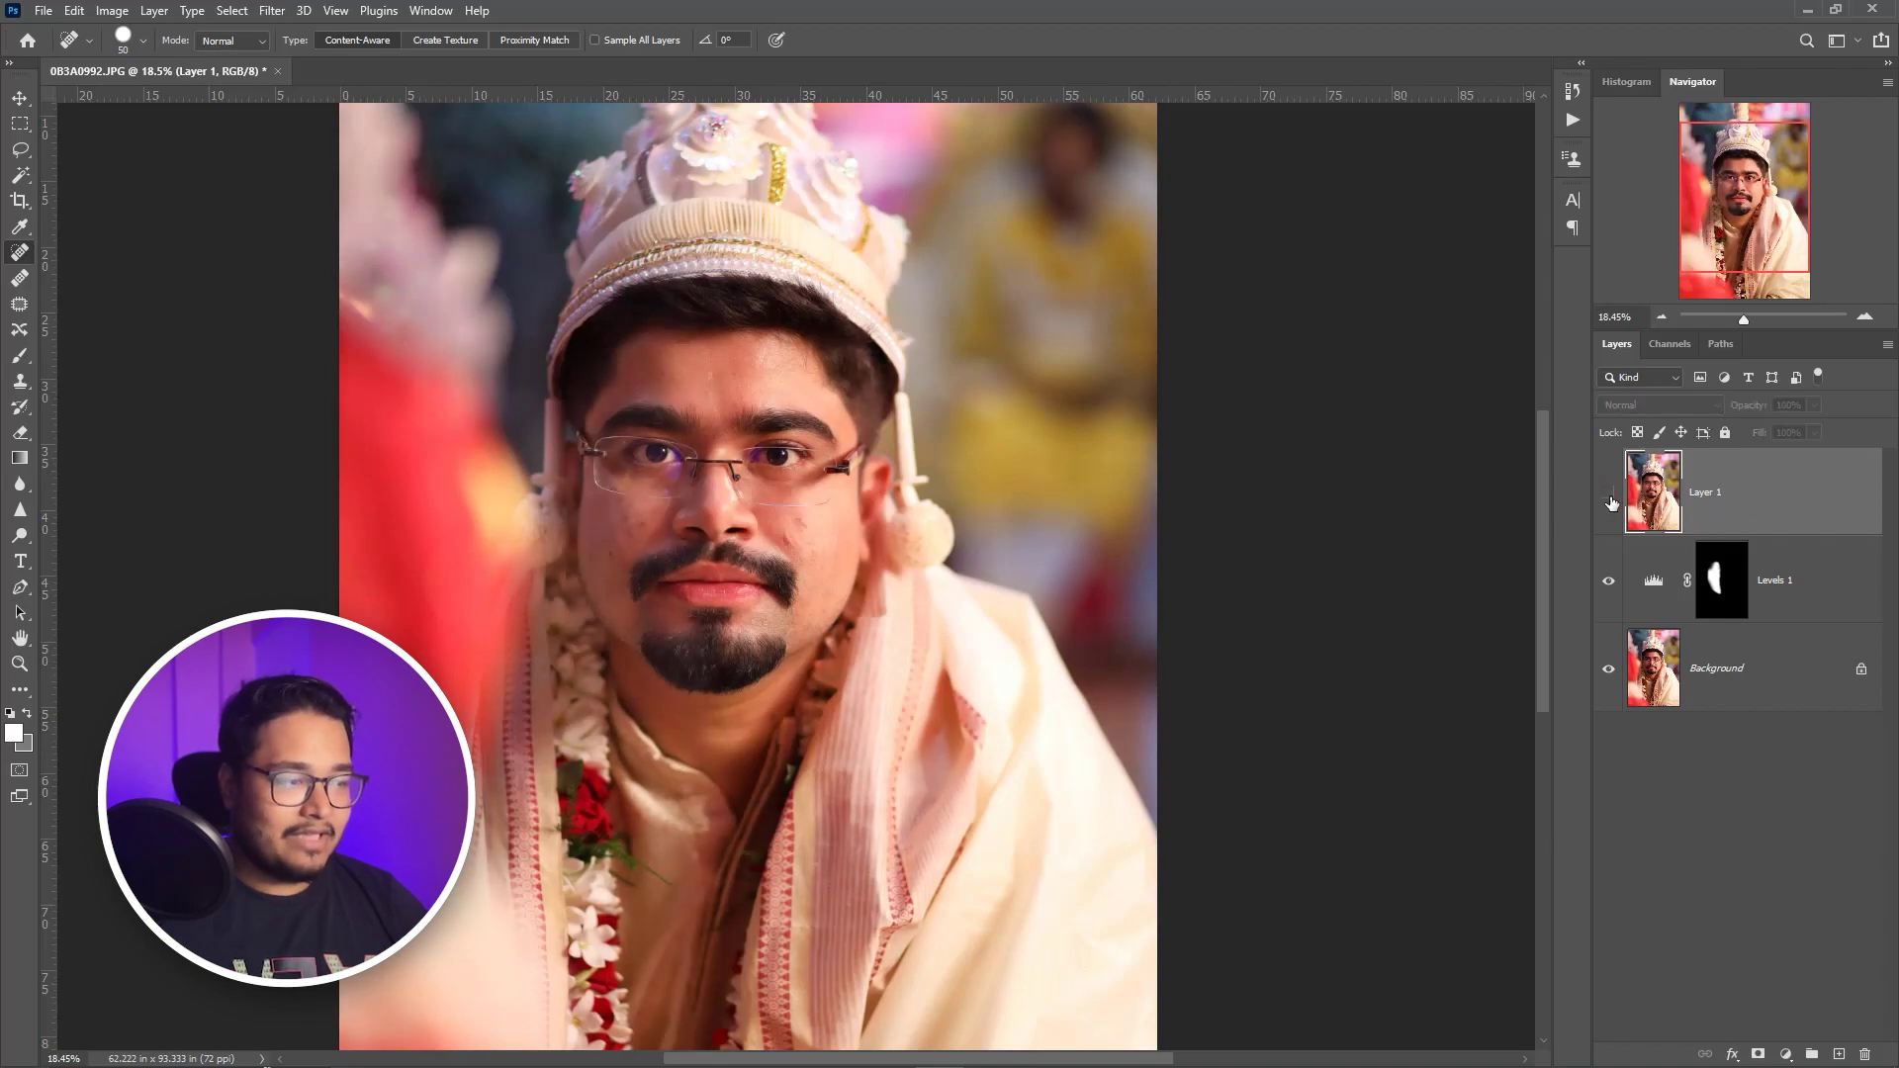
{"action": "left_click", "coordinate": [1610, 581]}
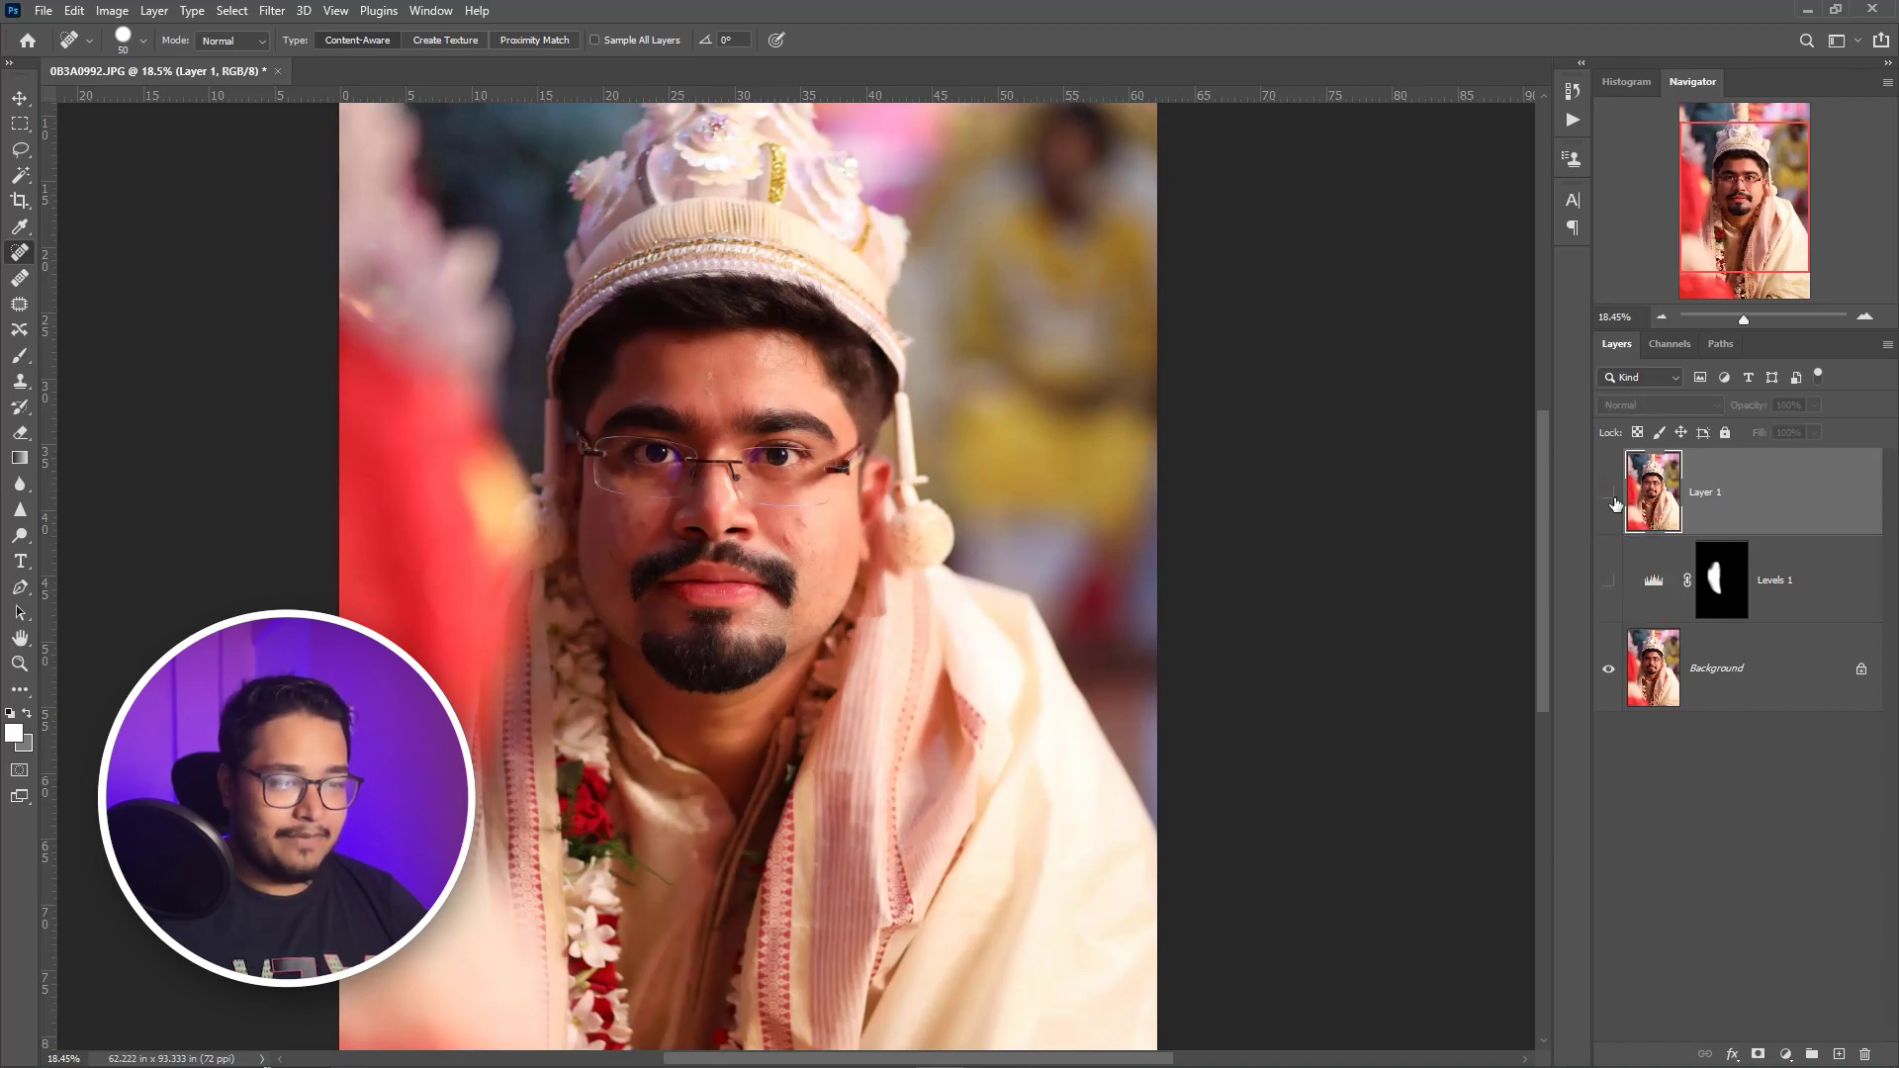
{"action": "left_click", "coordinate": [1612, 584]}
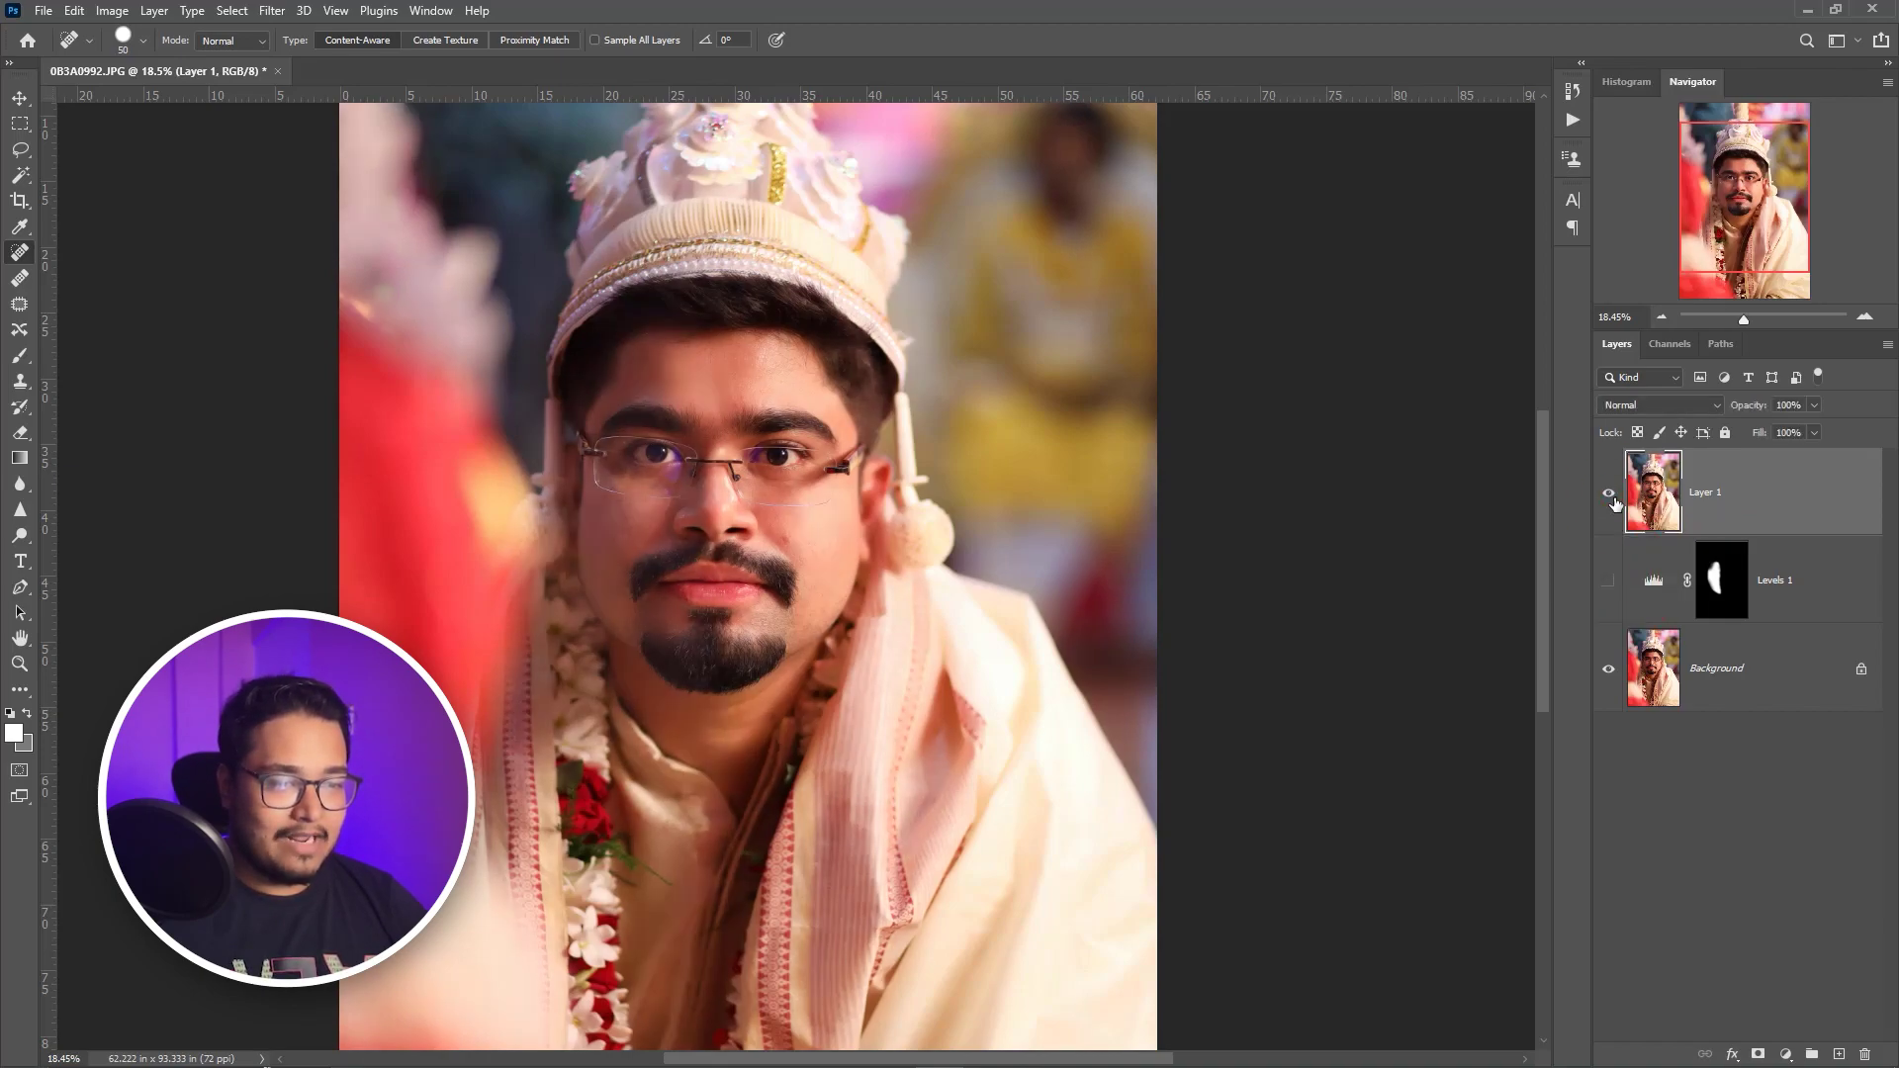
{"action": "left_click", "coordinate": [1612, 584]}
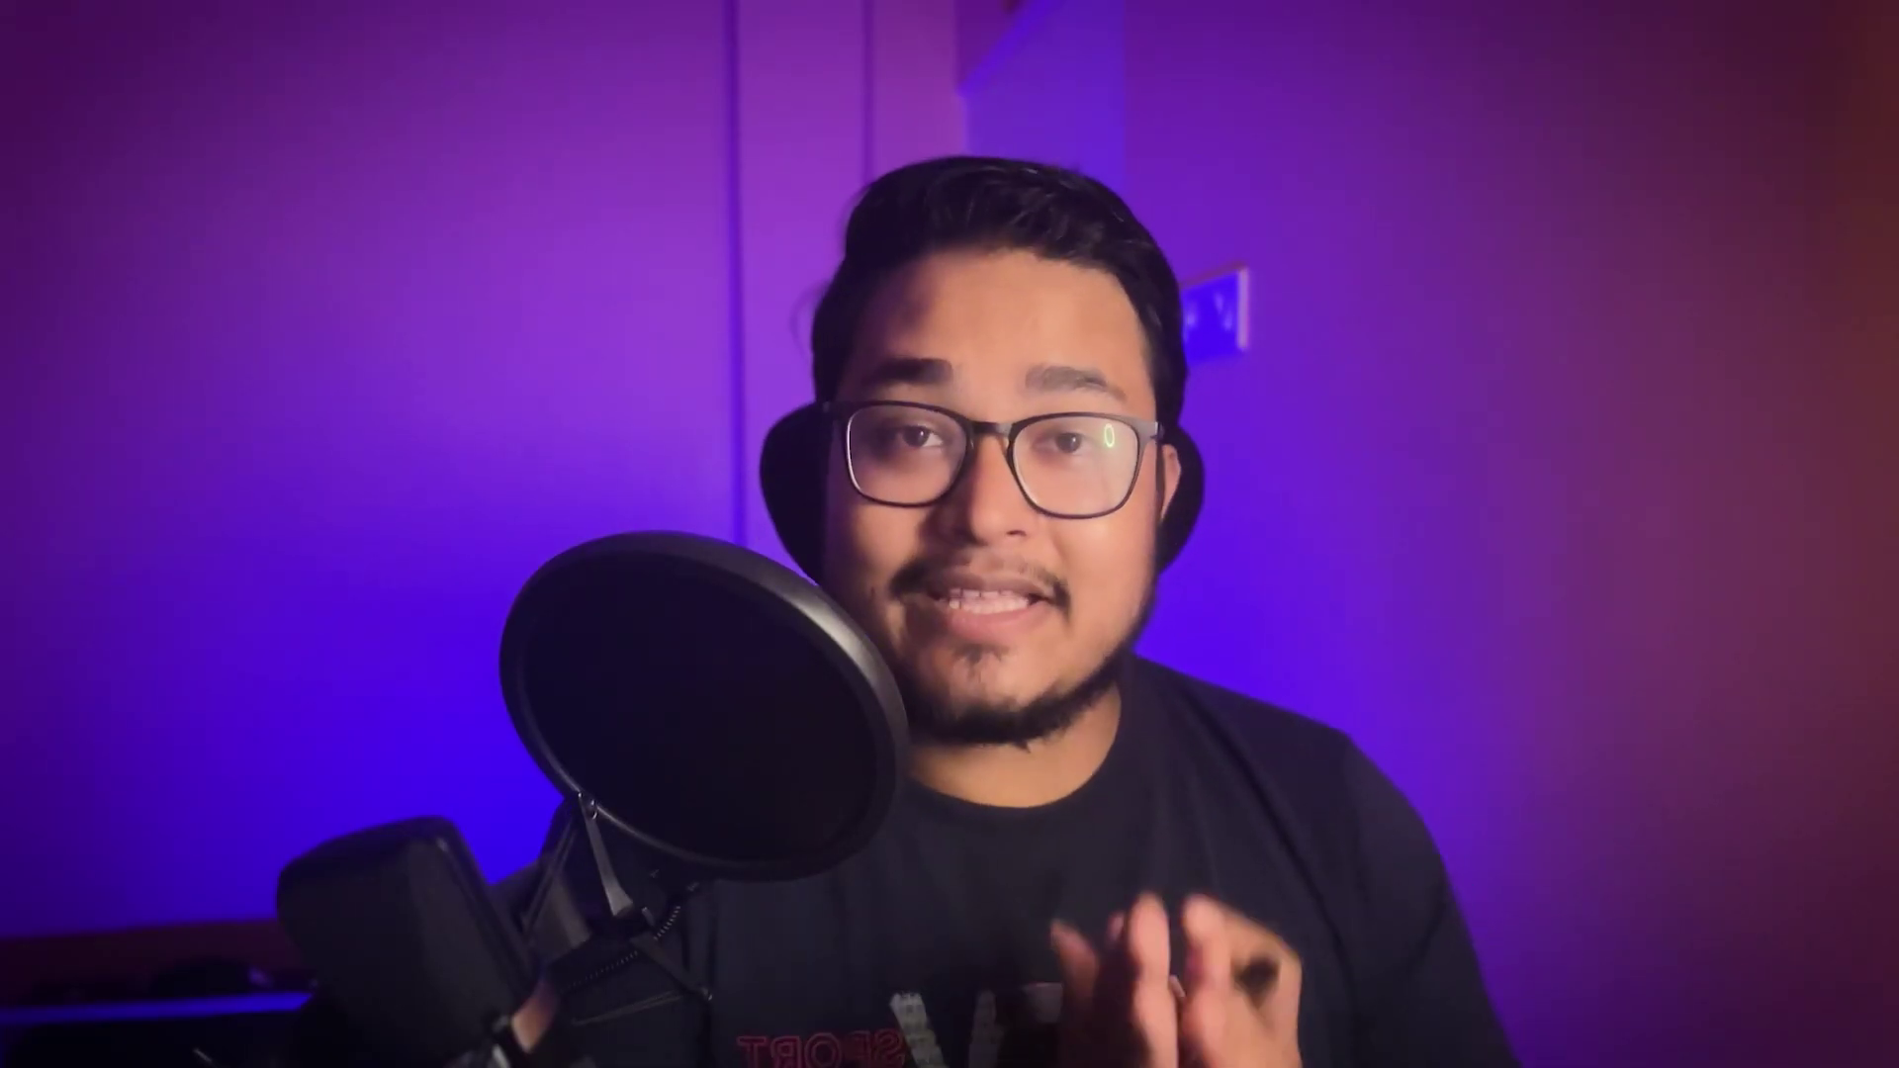